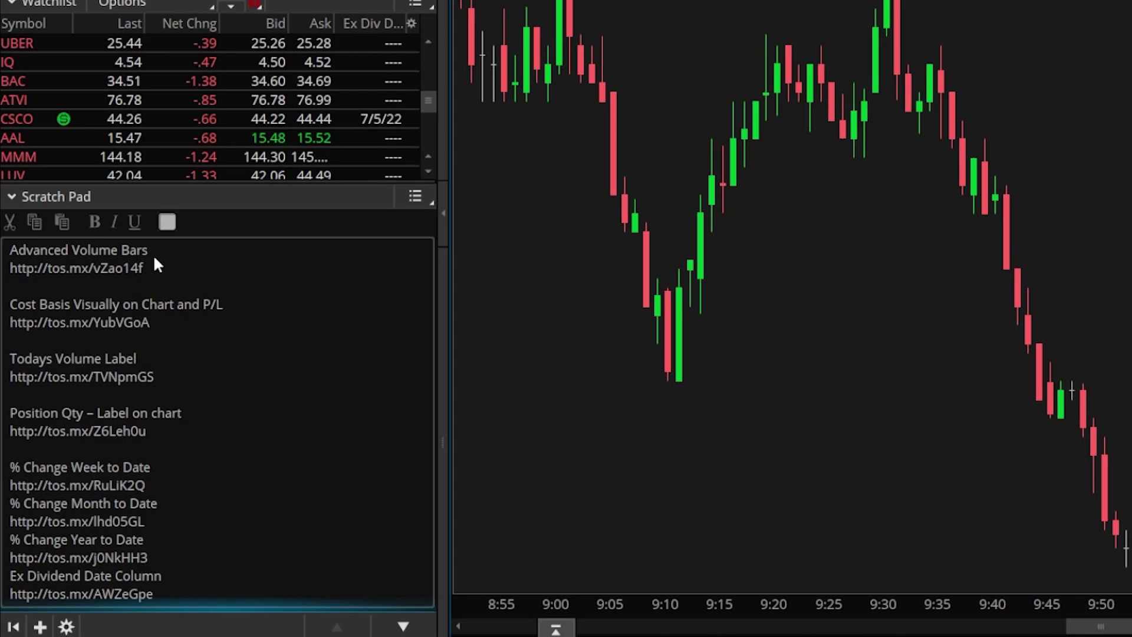
left_click_drag(151, 263, 3, 265)
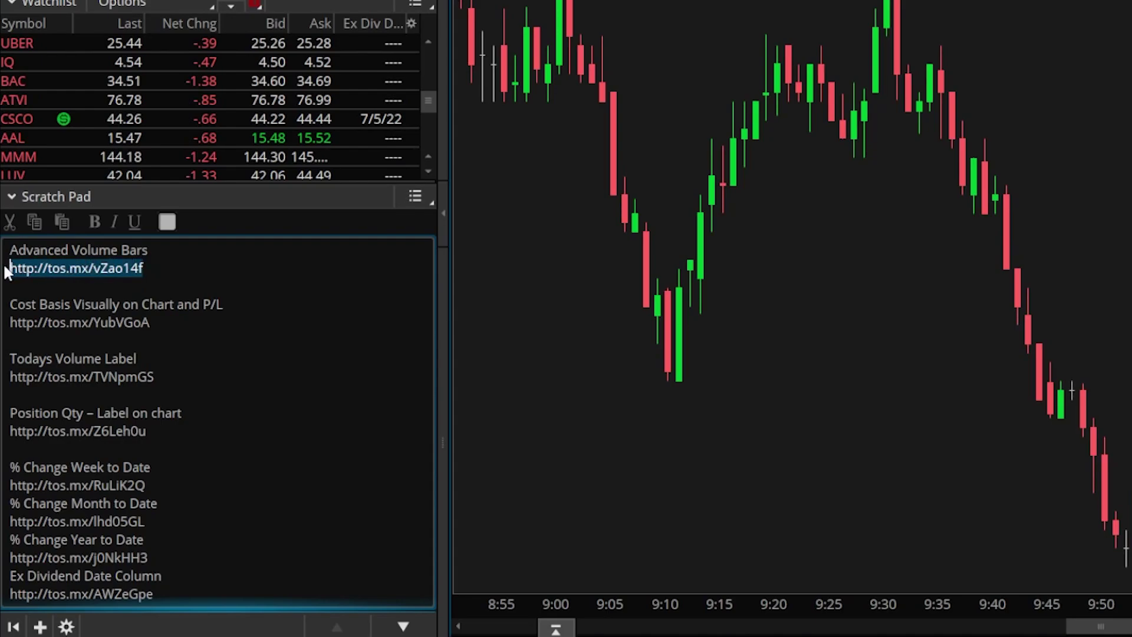
right_click(36, 271)
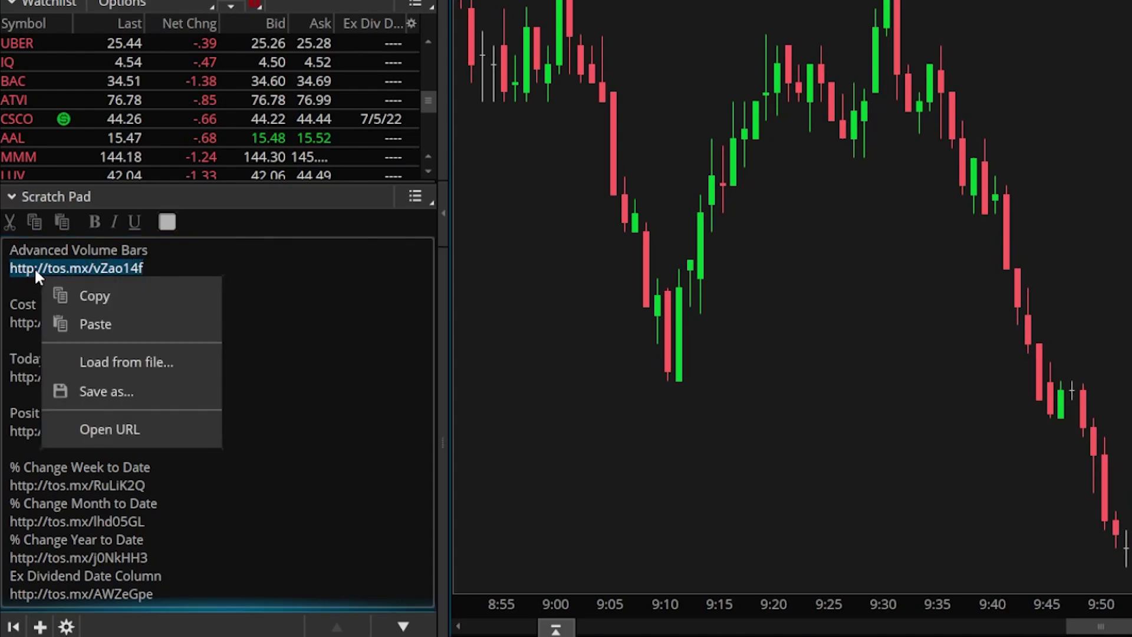
left_click(95, 296)
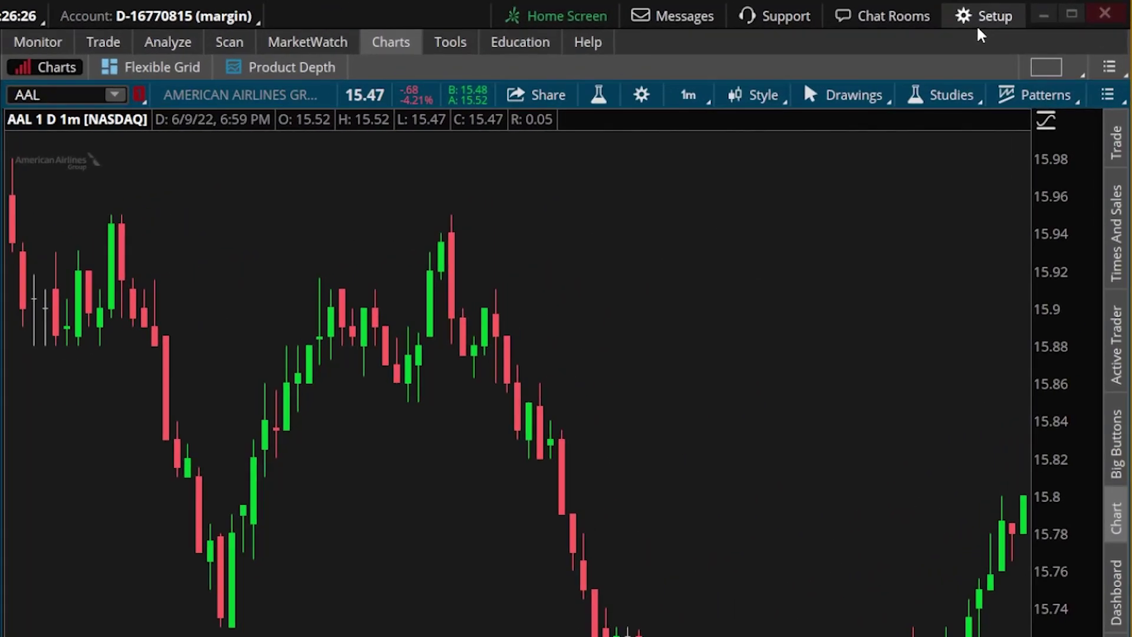
left_click(1024, 16)
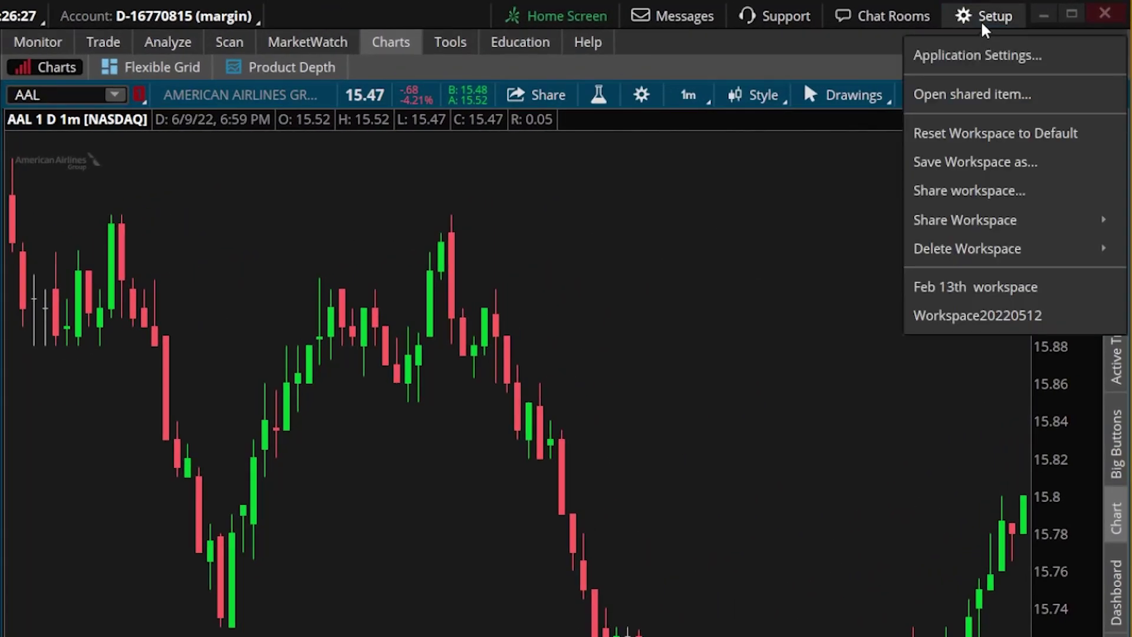
left_click(994, 97)
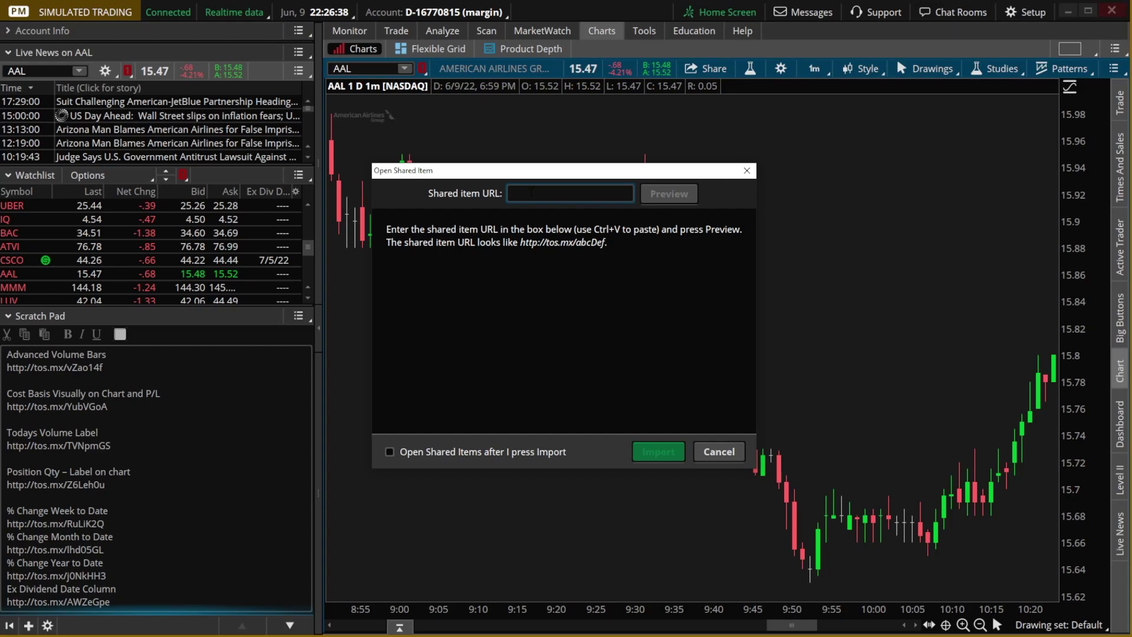
key("ctrl+v")
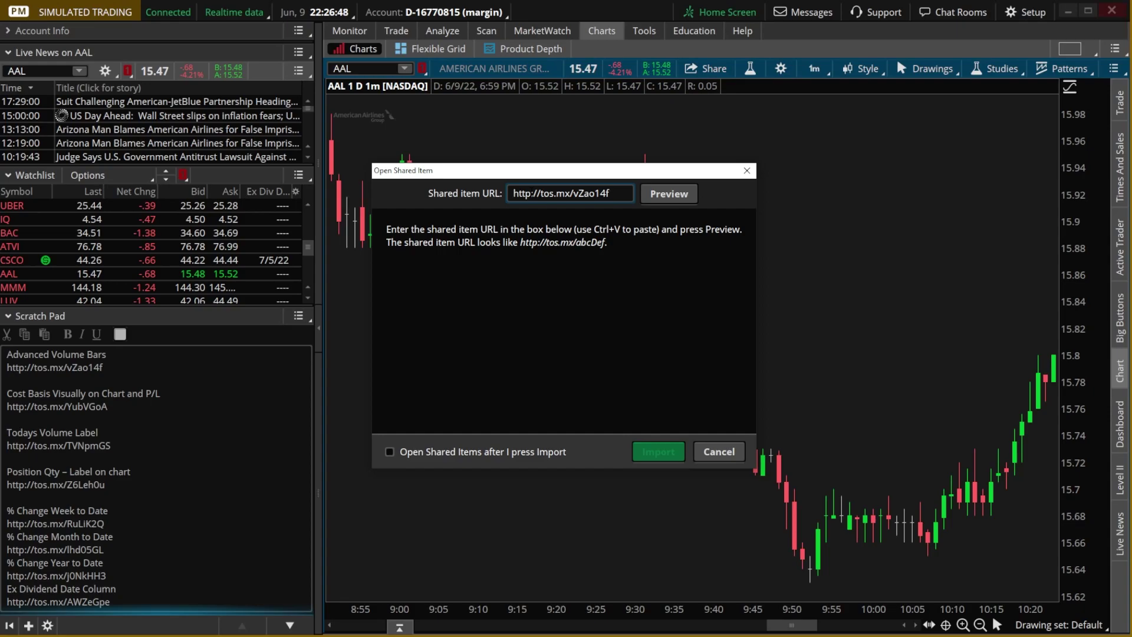
left_click(679, 196)
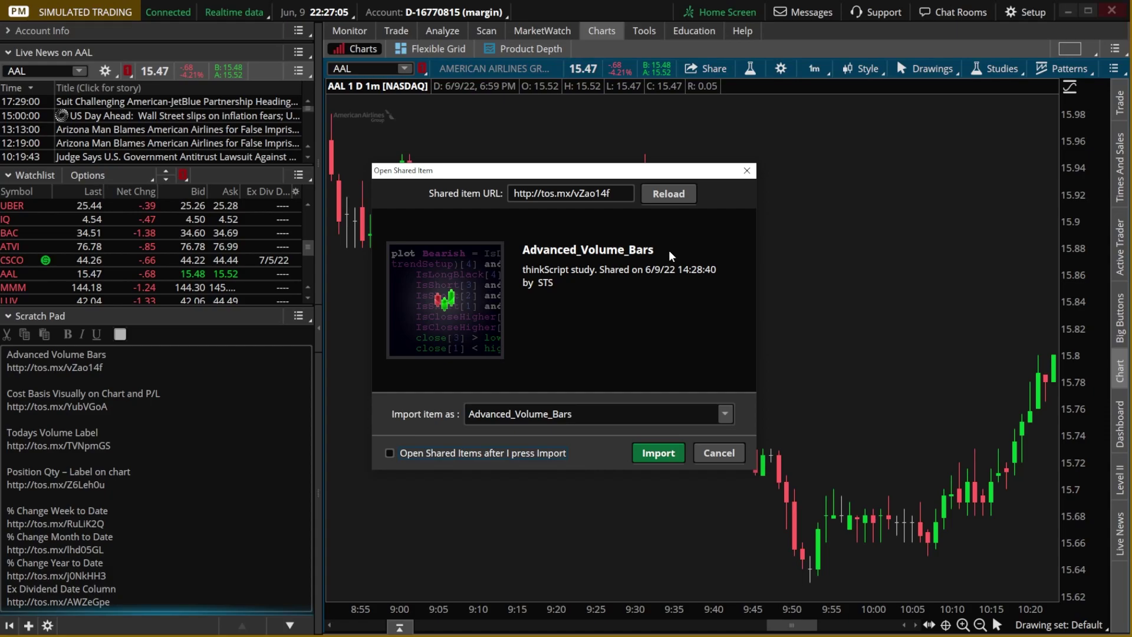
left_click(663, 451)
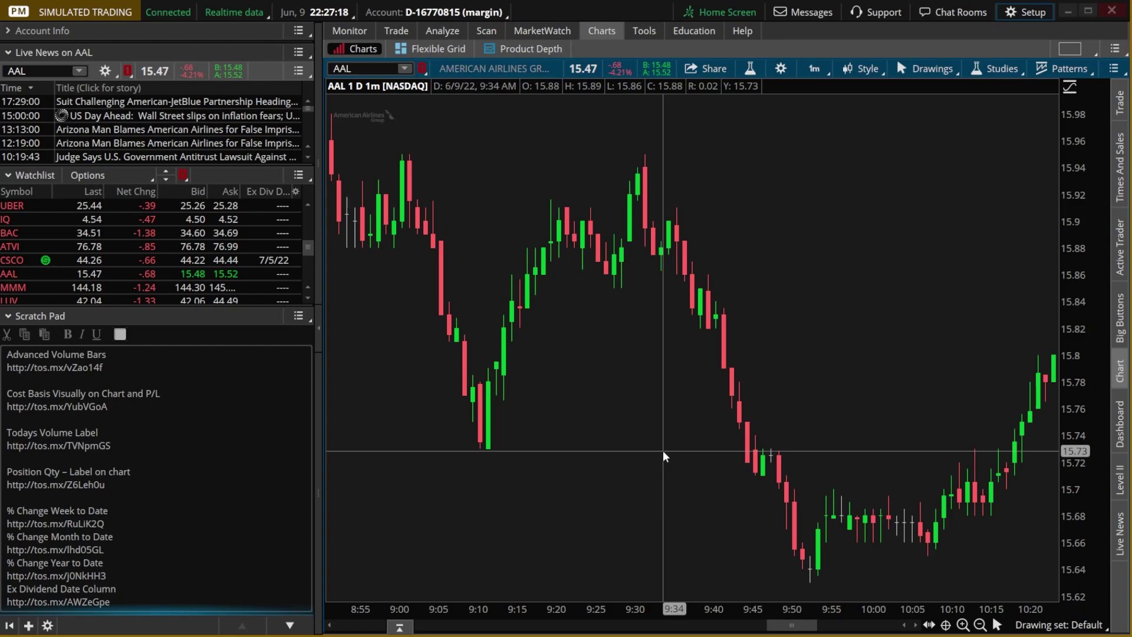
- Find the Advanced_Volume_Bars study by searching for "advanced" and add it to the AAL chart's lower pane
left_click(756, 69)
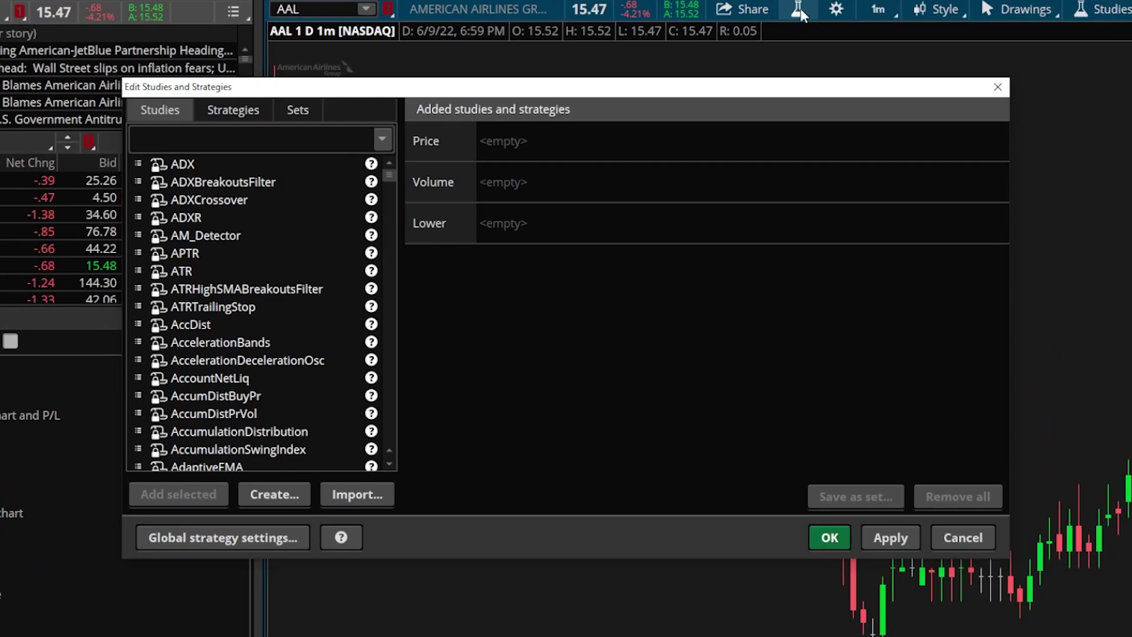
scroll(265, 200, "down", 13)
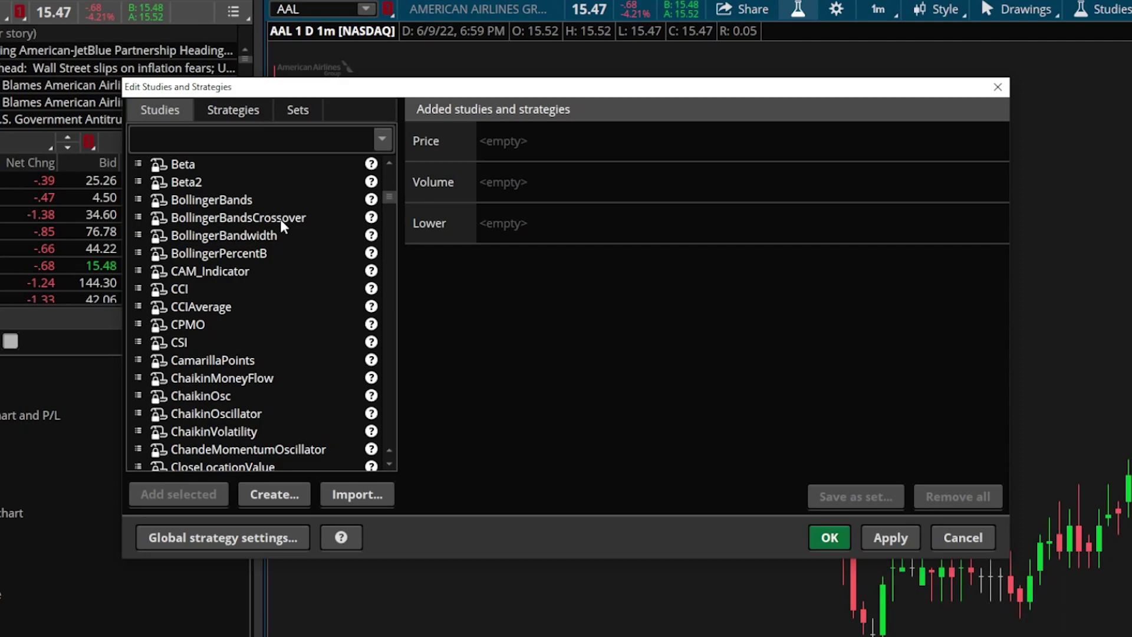
left_click(231, 140)
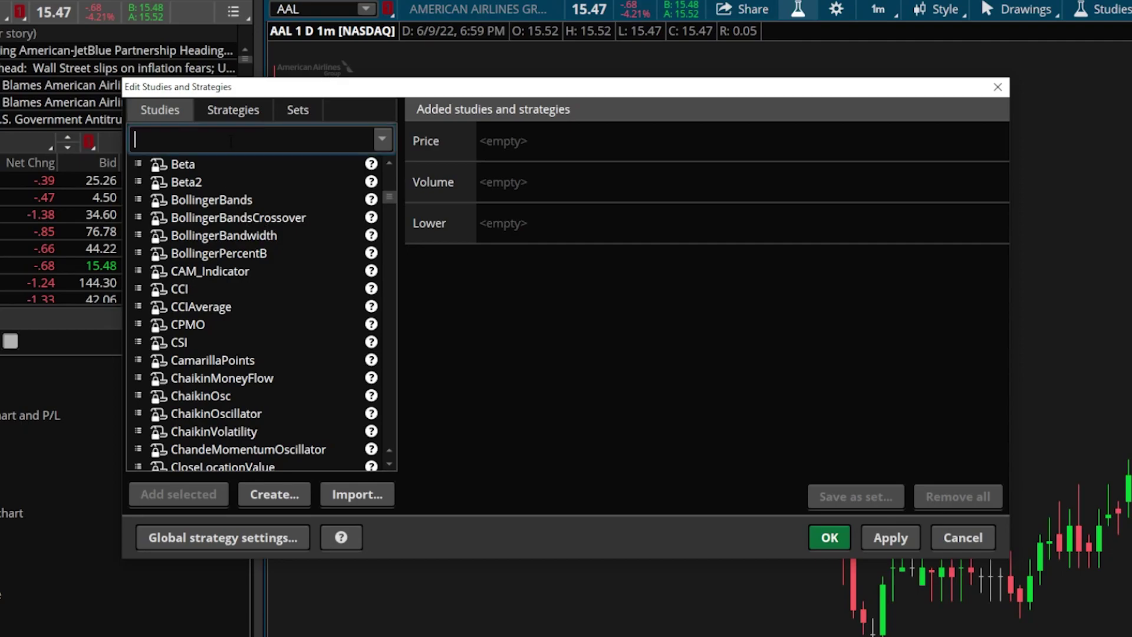
type("adv")
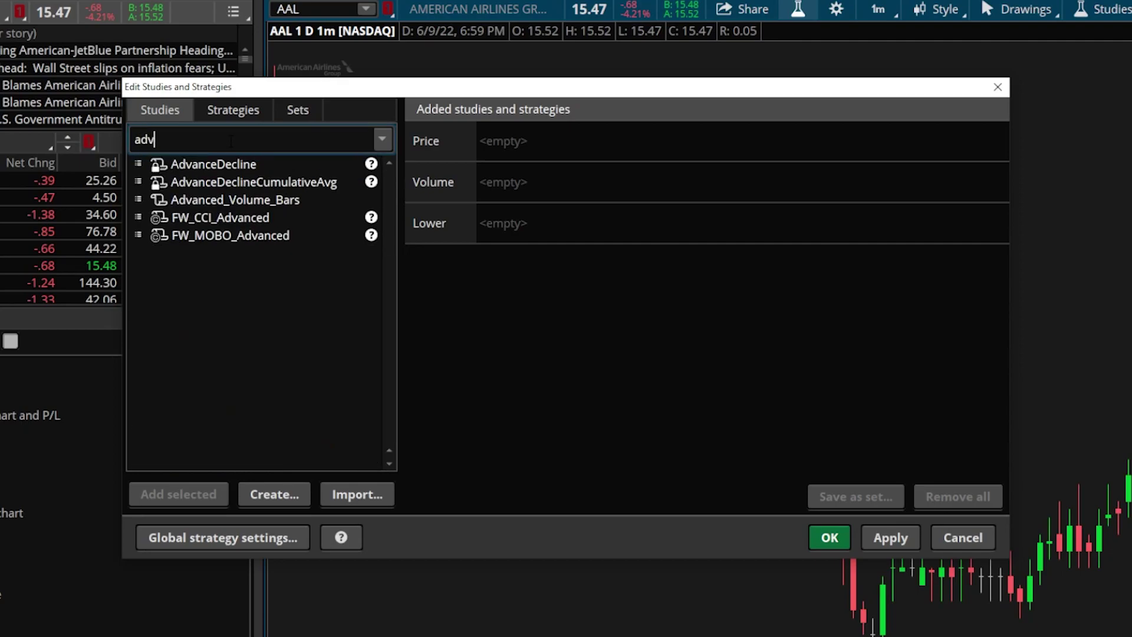
type("anced")
left_click(206, 200)
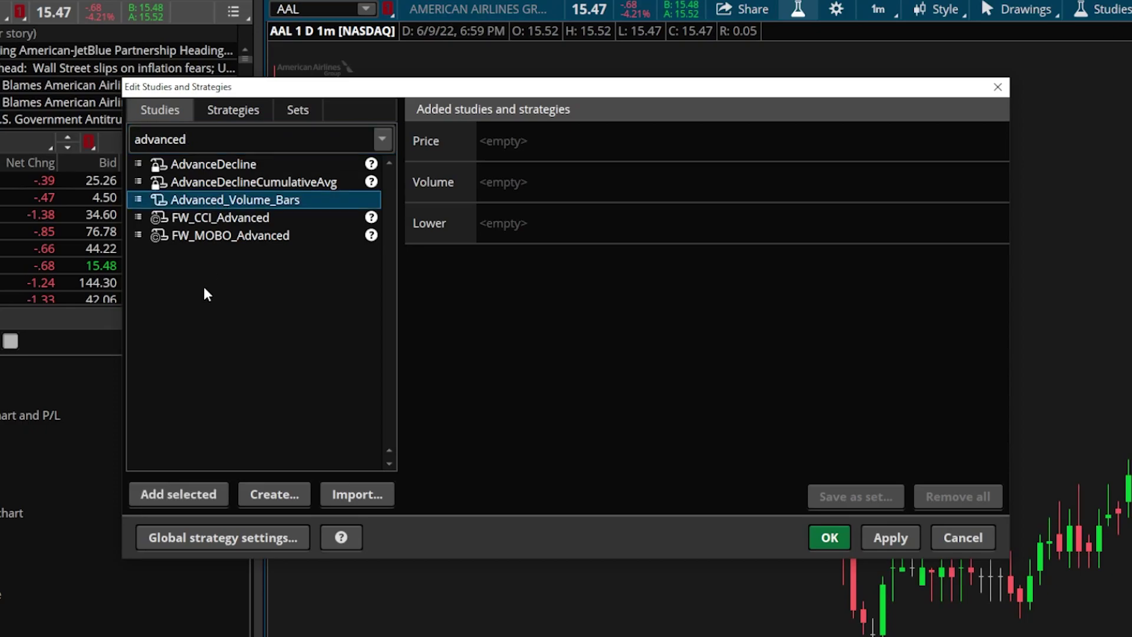
left_click(193, 494)
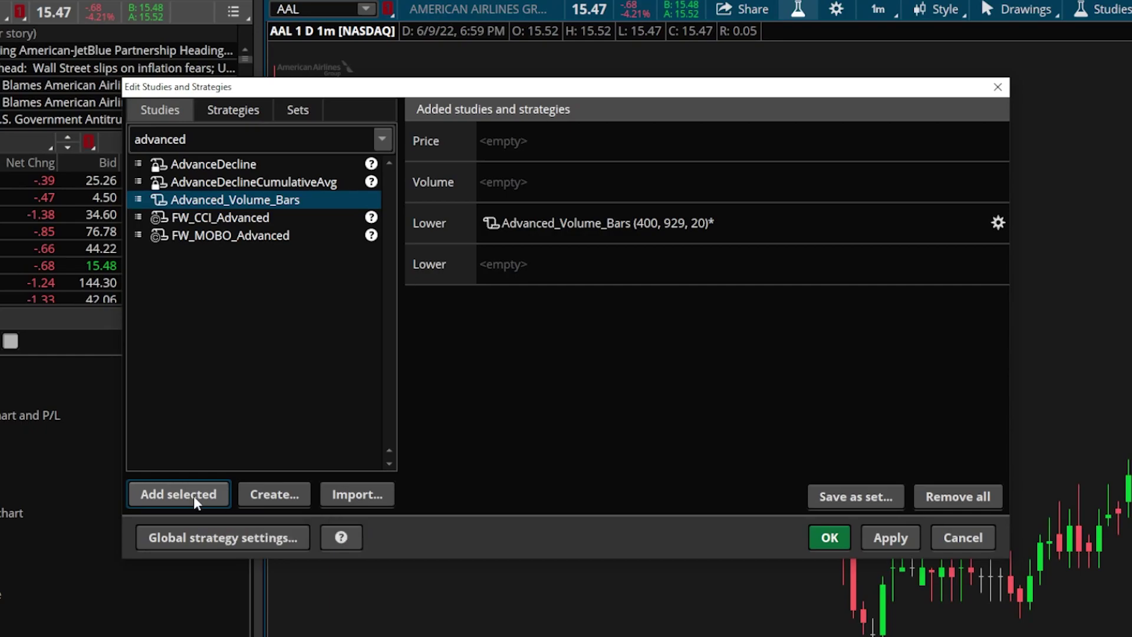
left_click(468, 221)
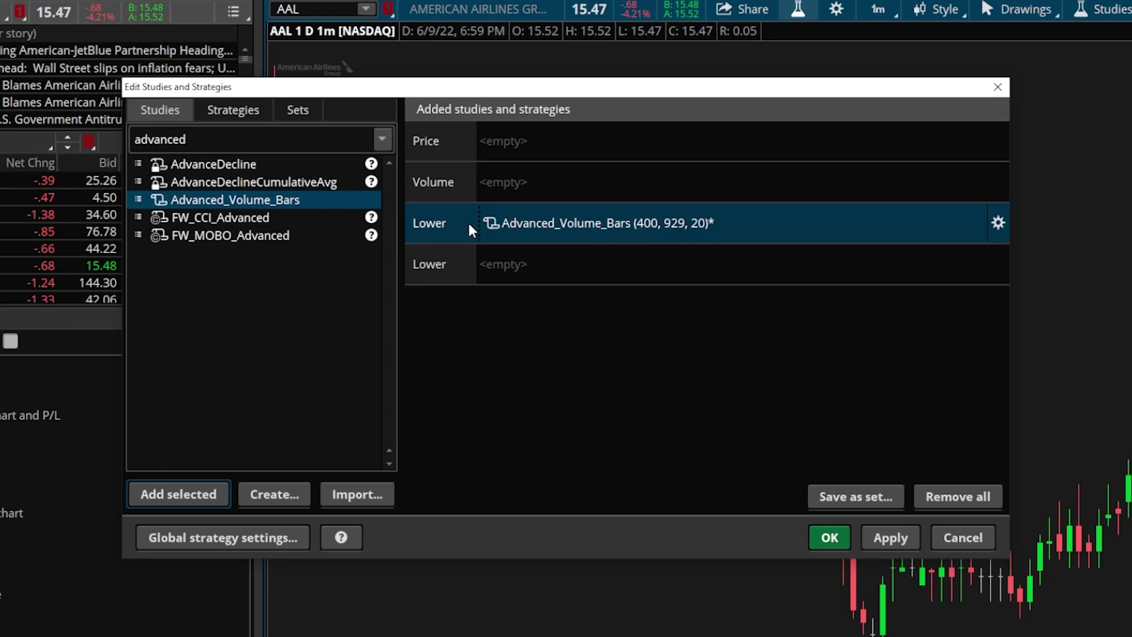
left_click(841, 543)
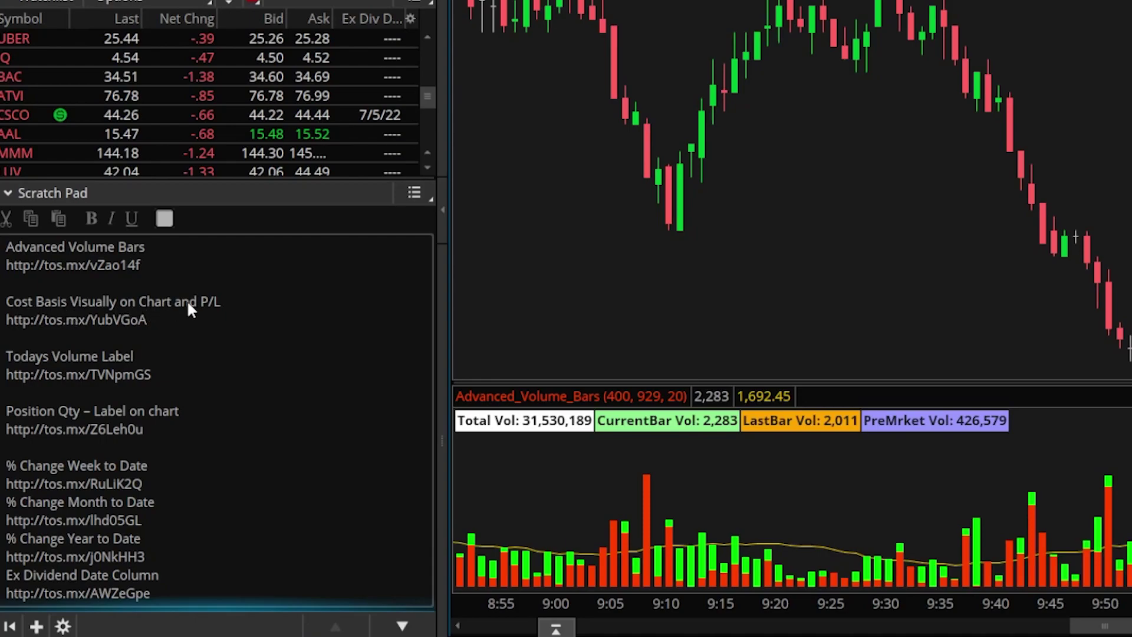
left_click_drag(158, 317, 9, 317)
right_click(38, 320)
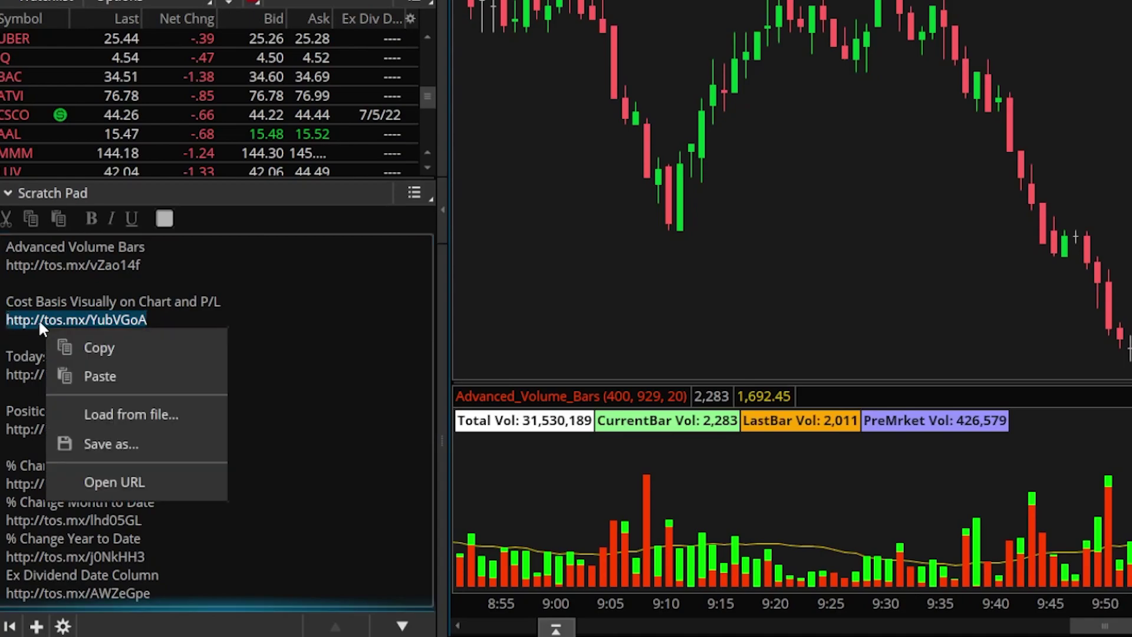
left_click(102, 348)
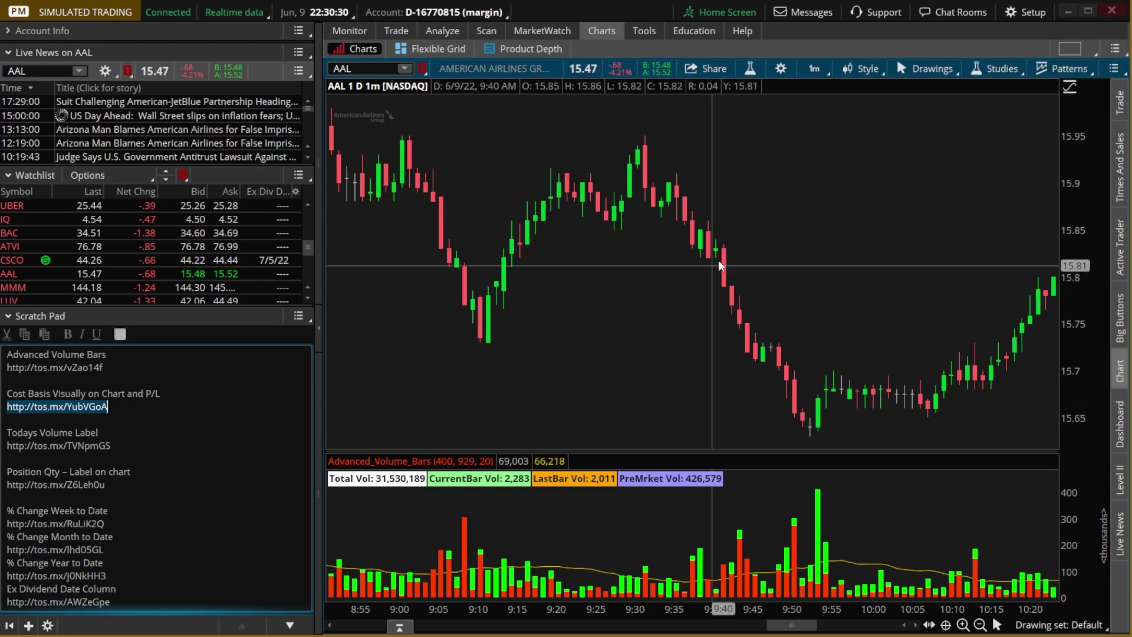
left_click(1033, 15)
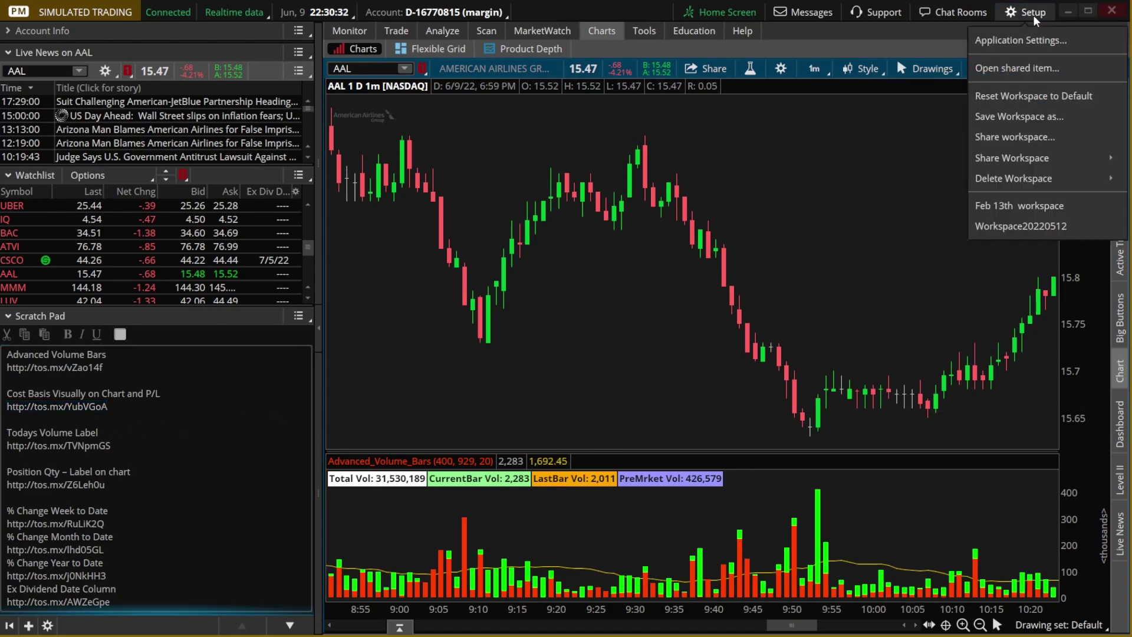
left_click(1035, 70)
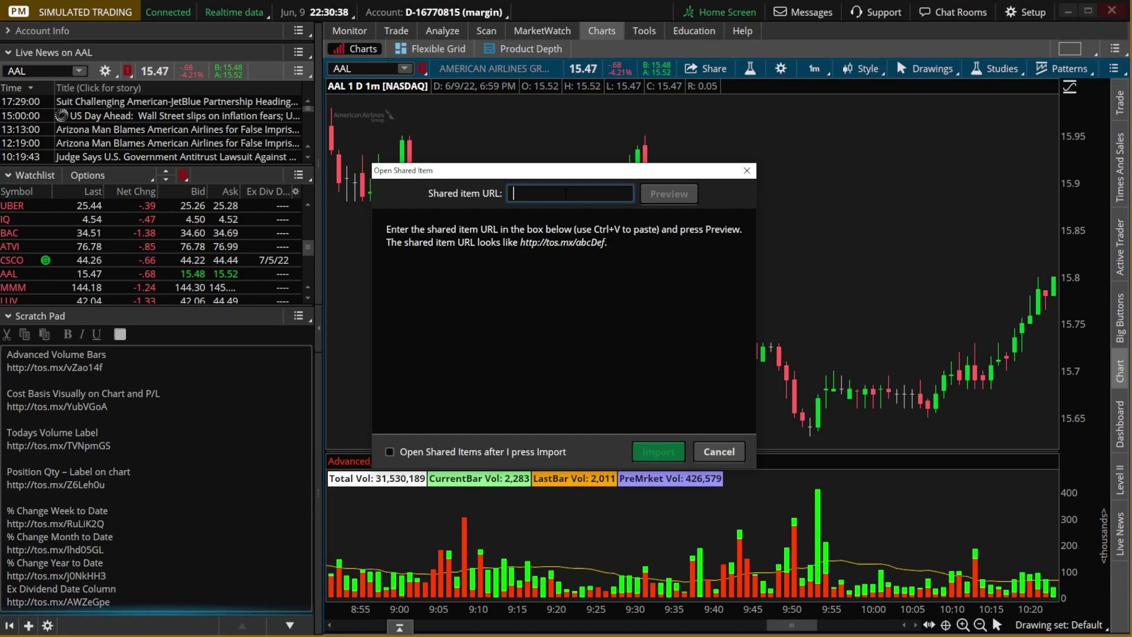
key("ctrl+v")
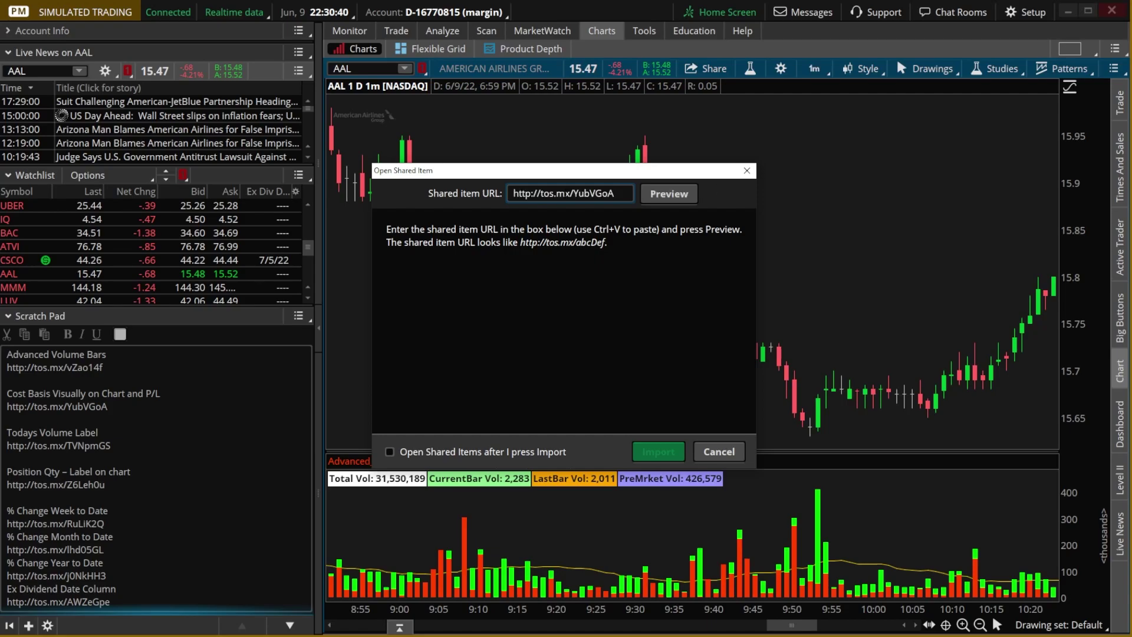
left_click(661, 193)
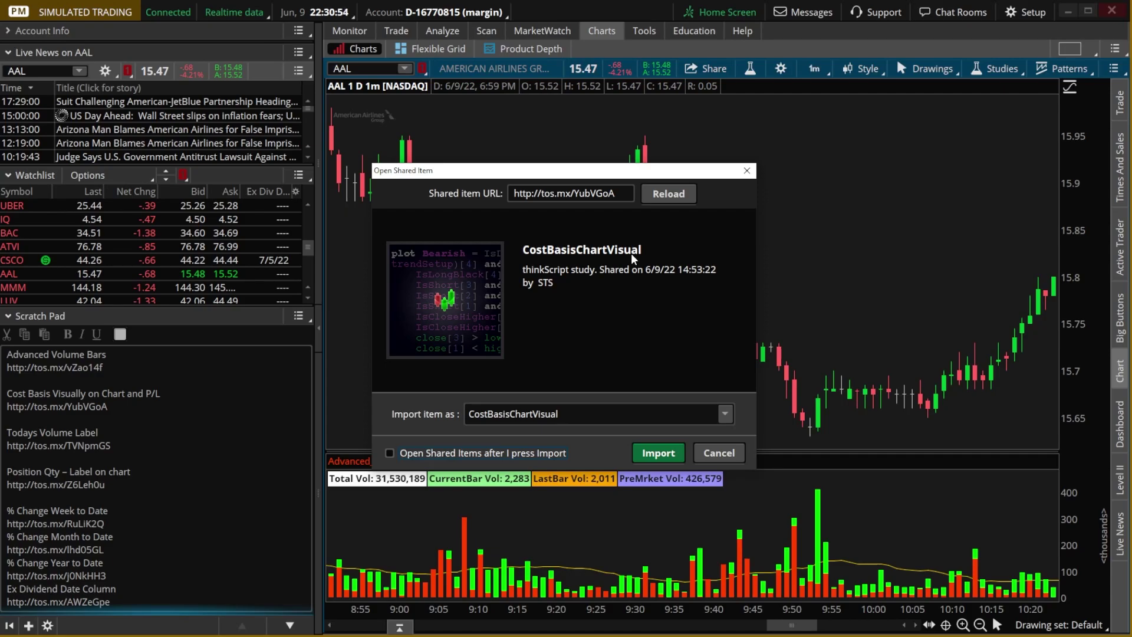
left_click(660, 453)
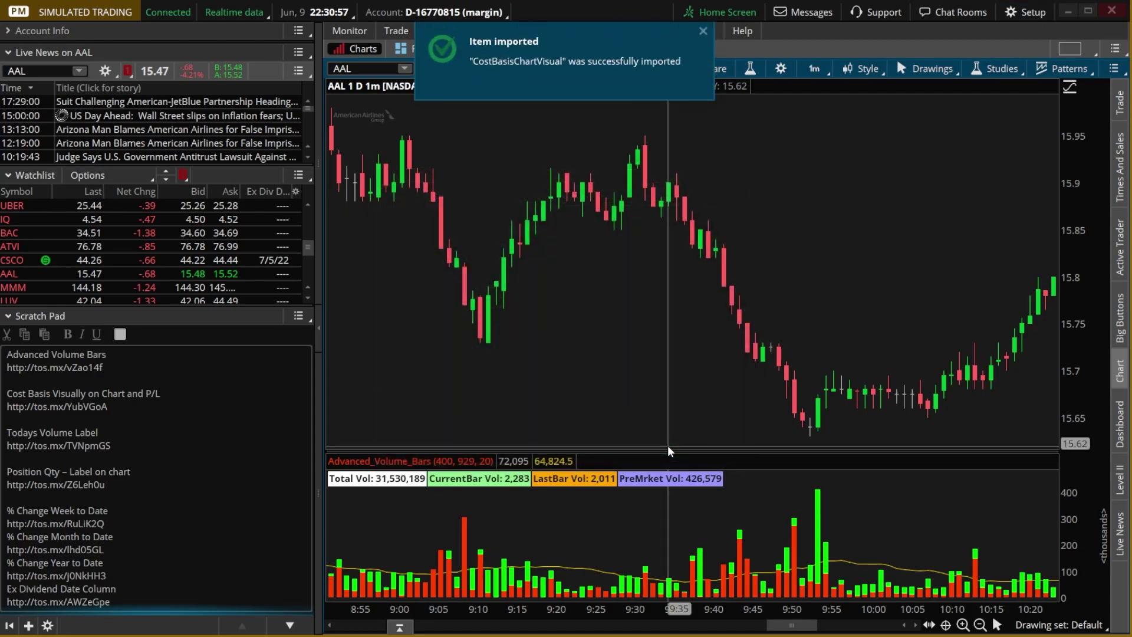
- Find the CostBasisChartVisual study by searching for "cost" and add it to the AAL chart's price pane
left_click(750, 68)
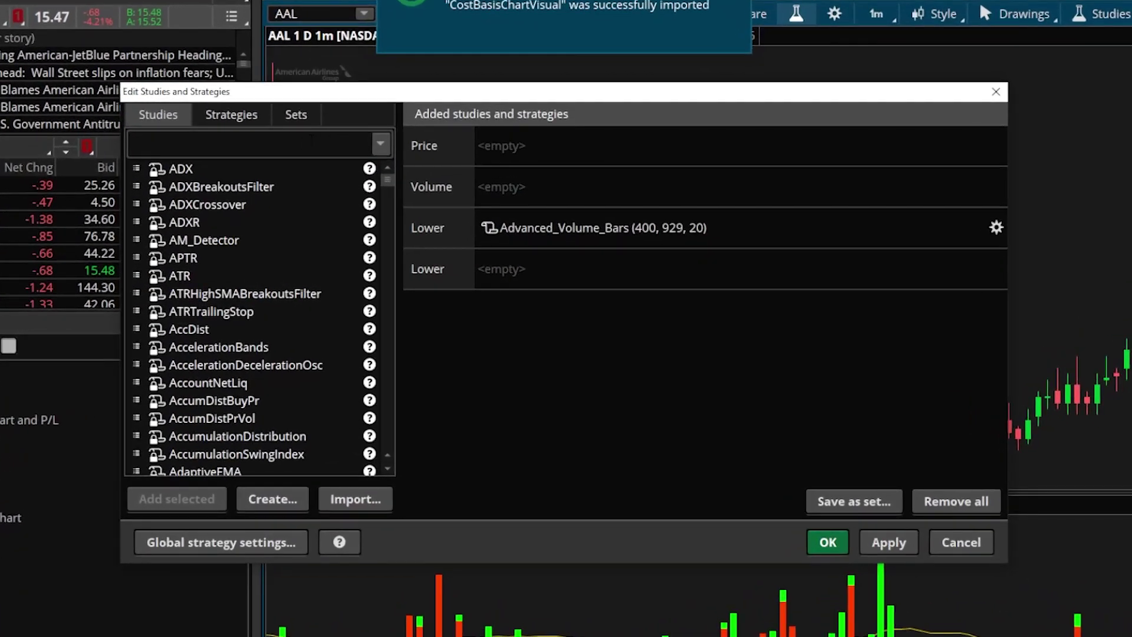
left_click(304, 143)
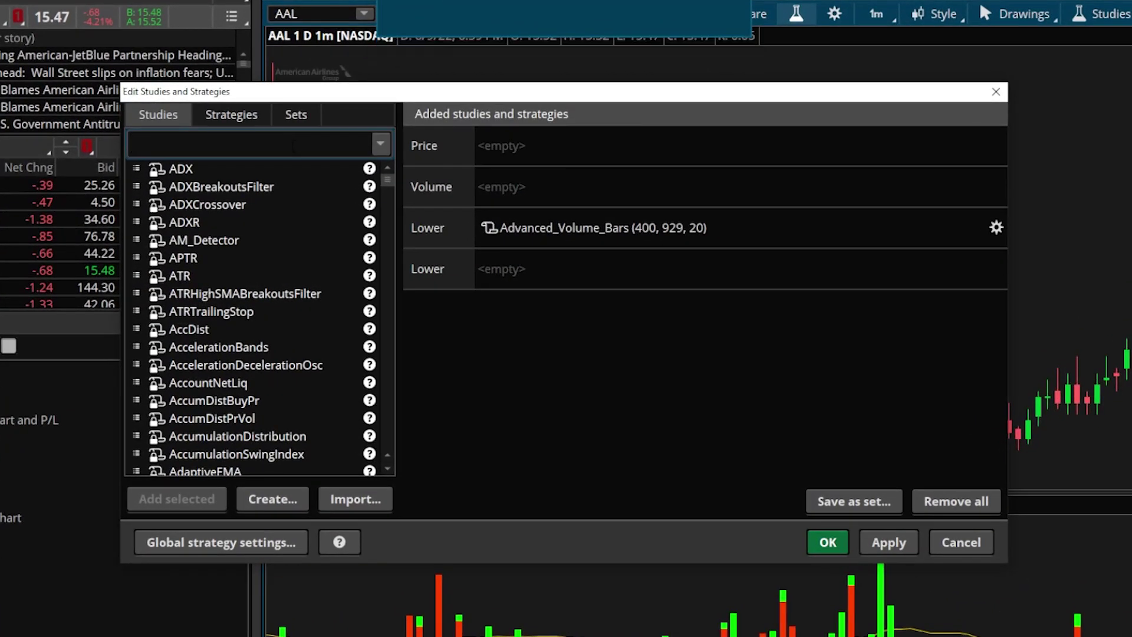
type("cost")
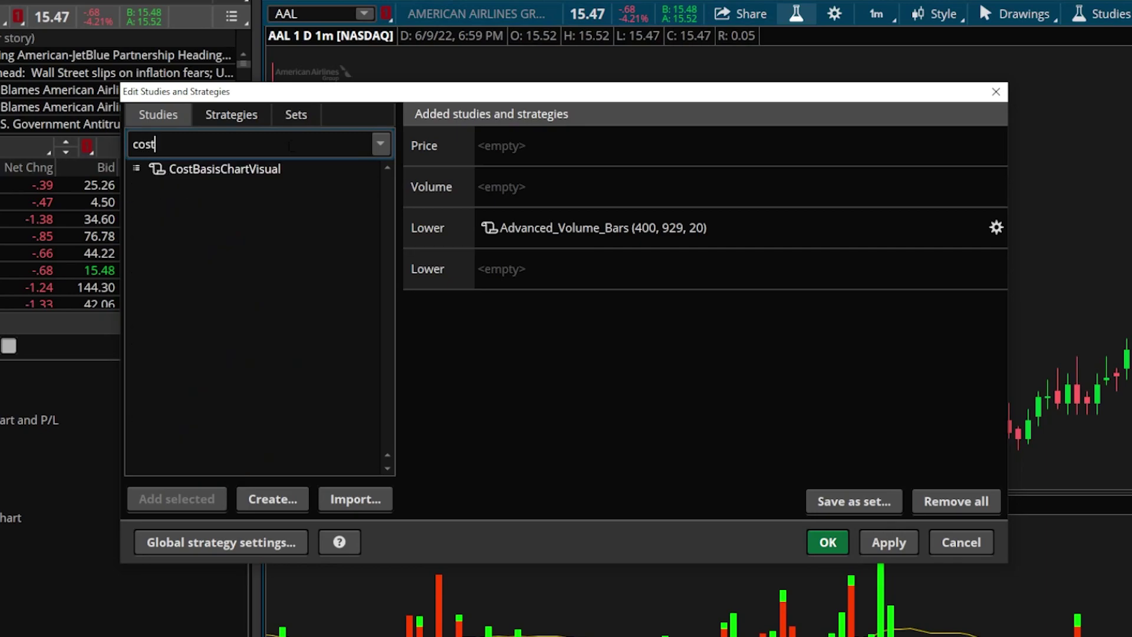
left_click(275, 172)
left_click(205, 494)
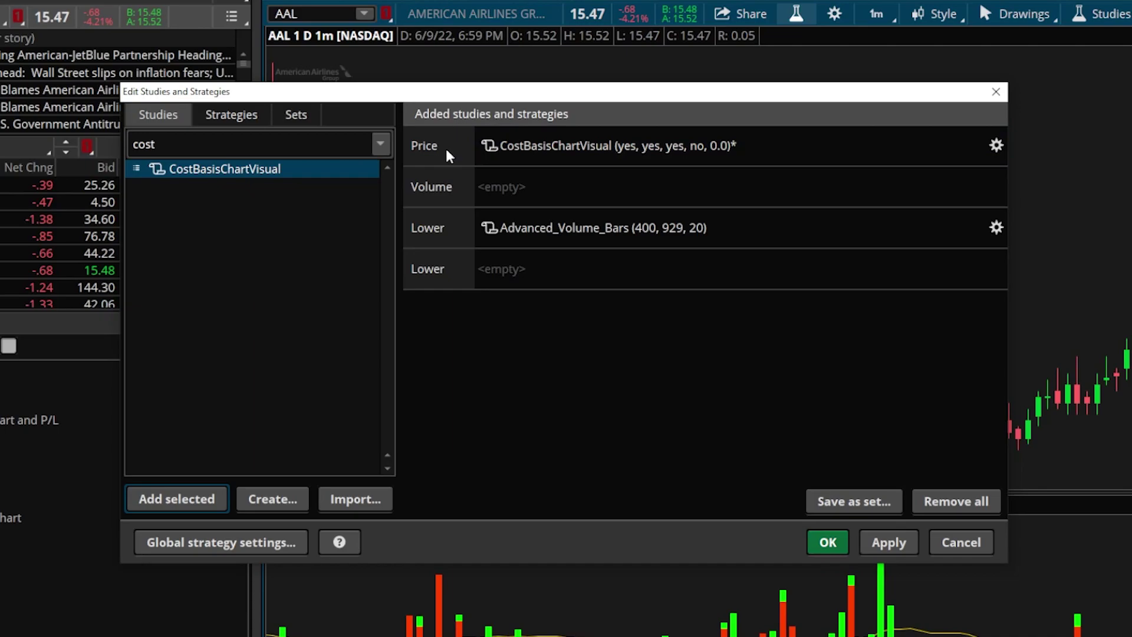
left_click(827, 542)
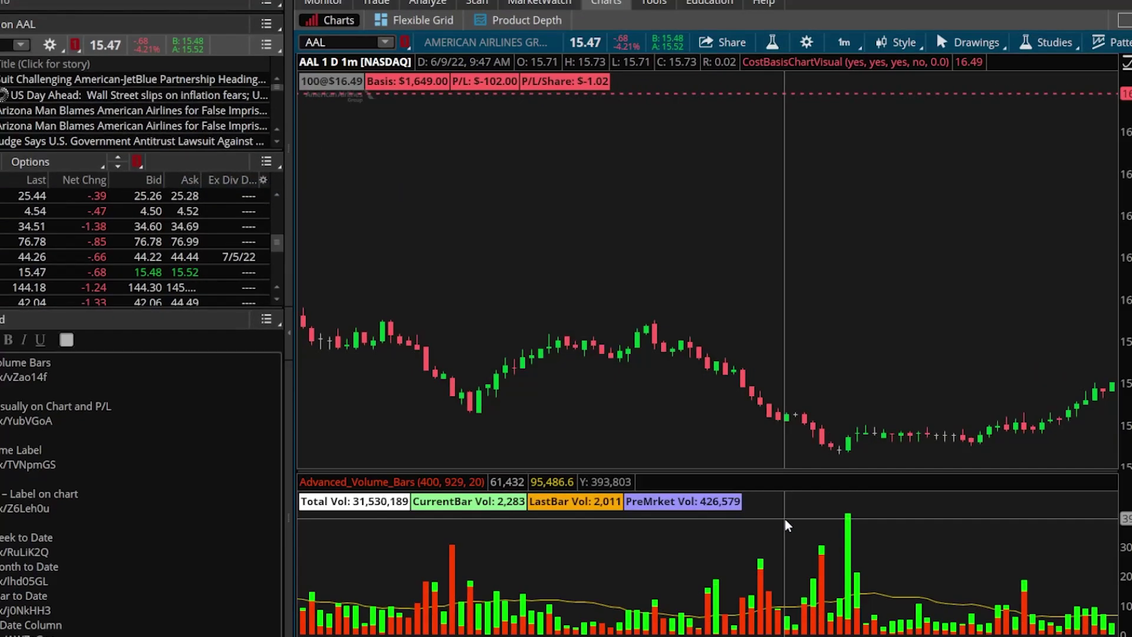
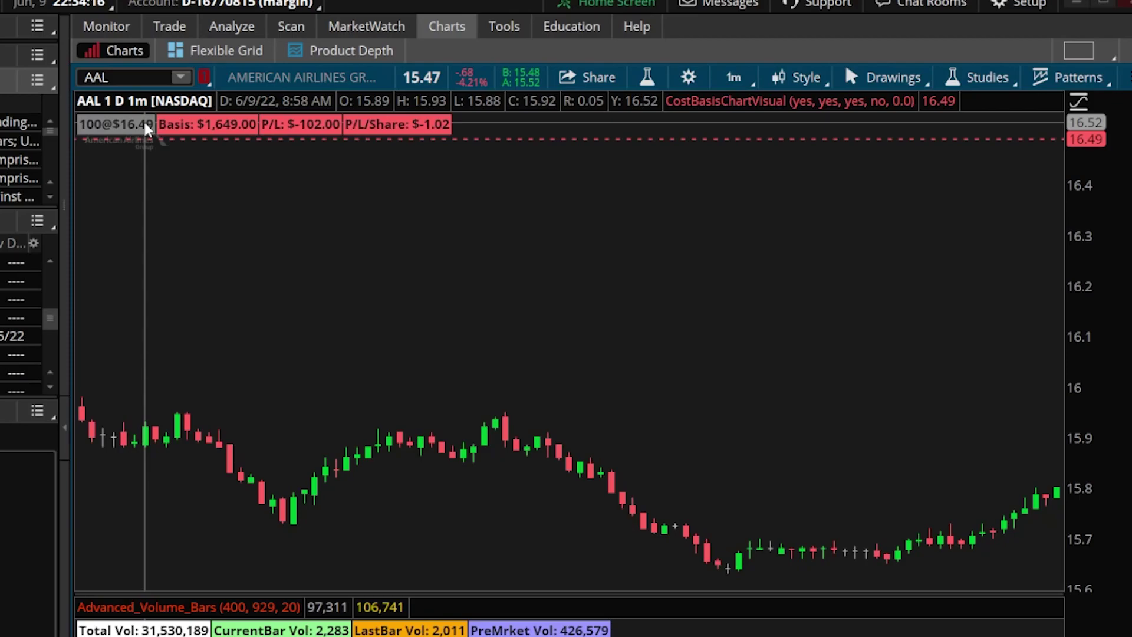
- Set the AAL chart's time frame to 1 Y : 1D
left_click(752, 86)
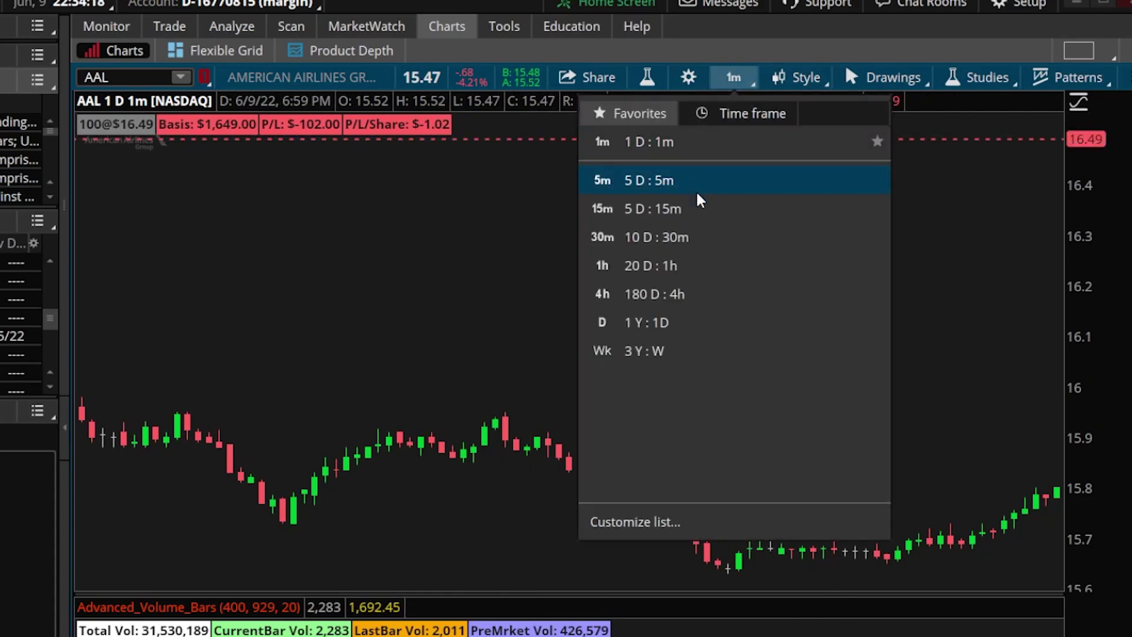
left_click(683, 323)
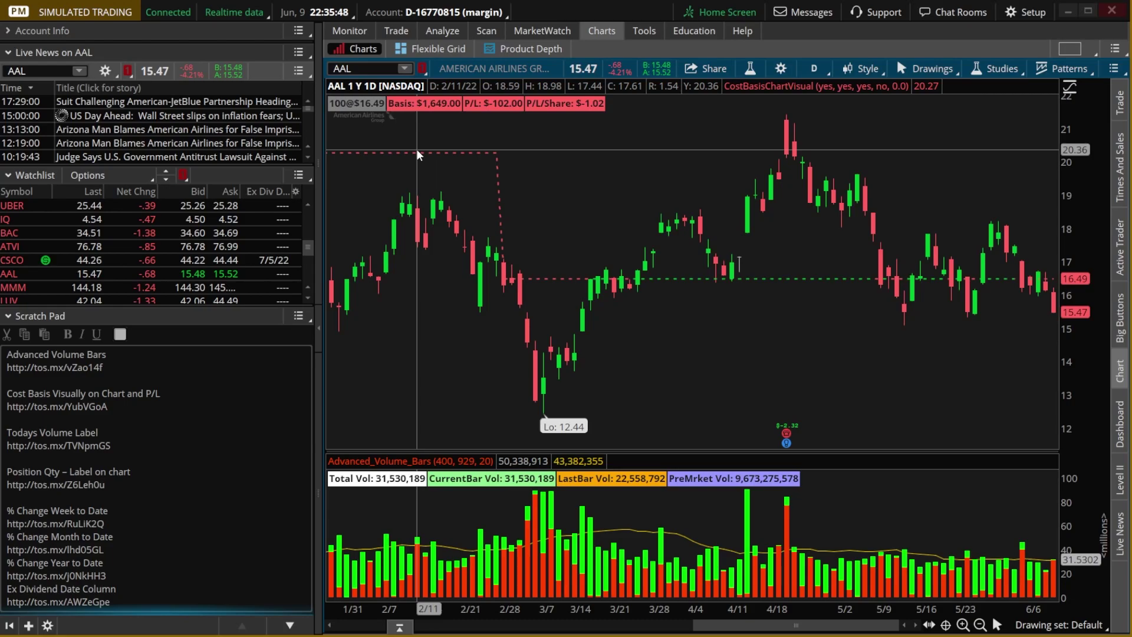
- Remove the CostBasisChartVisual and Advanced_Volume_Bars studies from the AAL chart
left_click(751, 70)
left_click(894, 174)
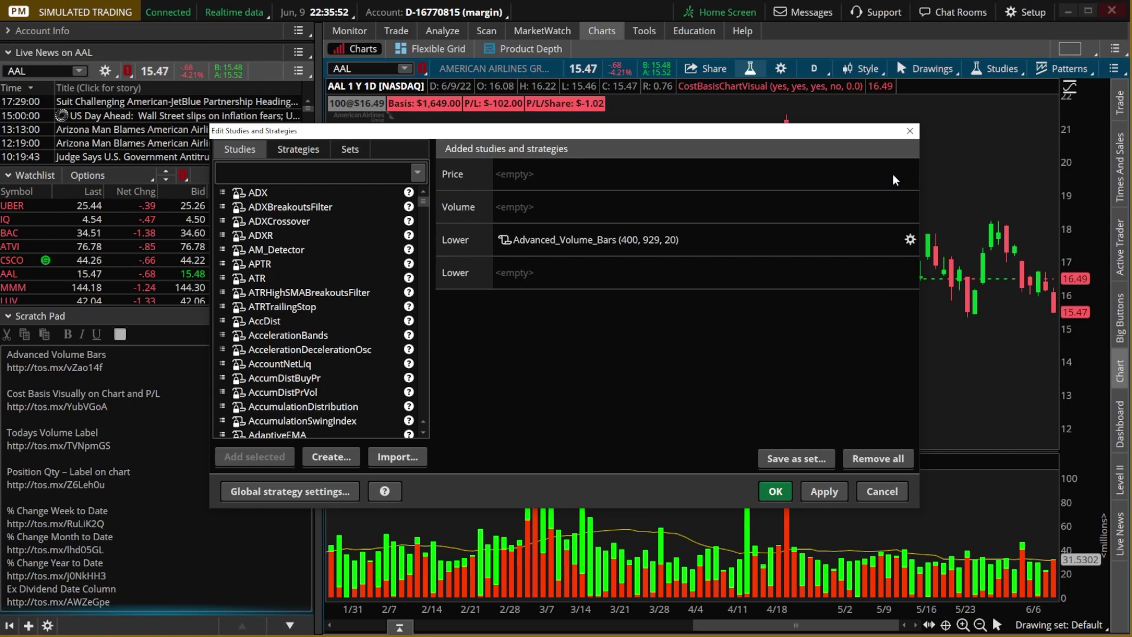
left_click(893, 240)
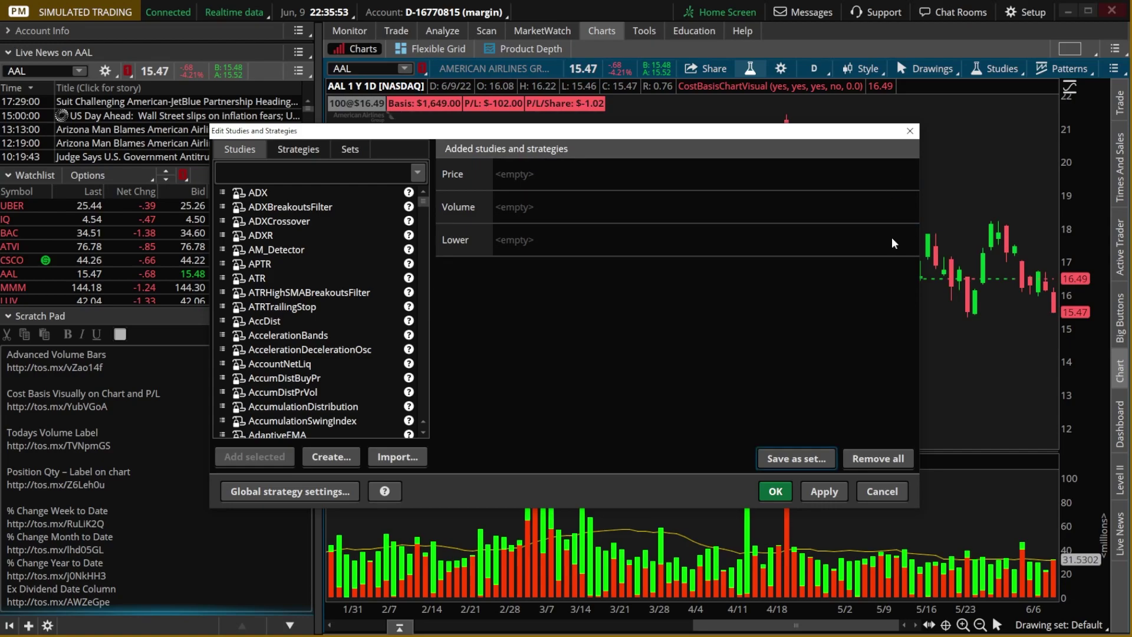
left_click(776, 492)
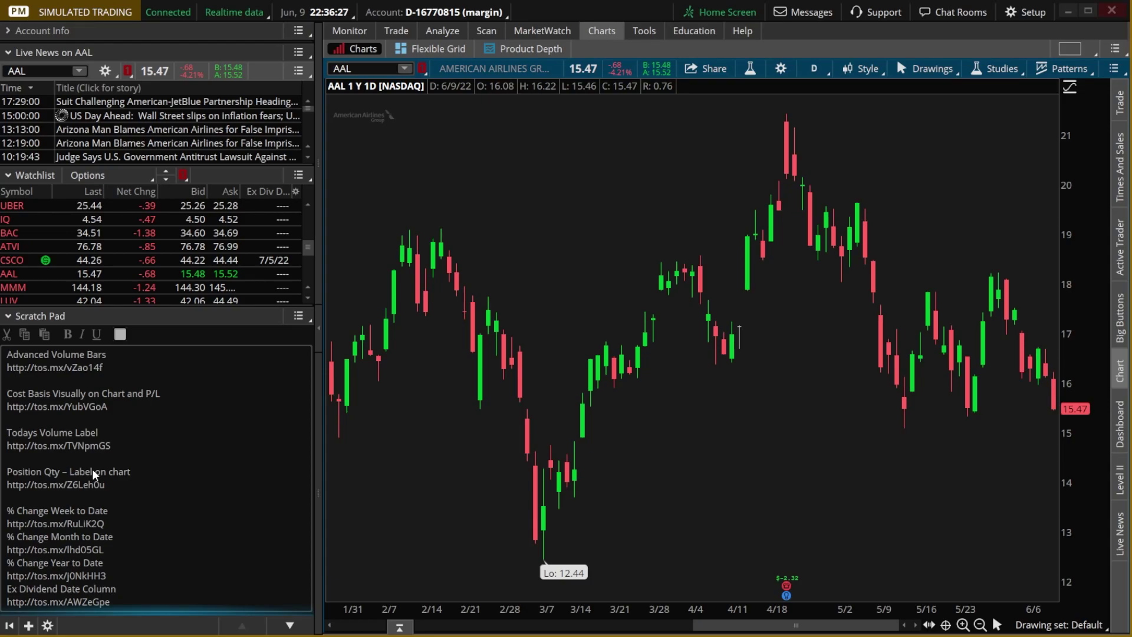
left_click(121, 445)
left_click_drag(27, 444, 7, 446)
key("ctrl+c")
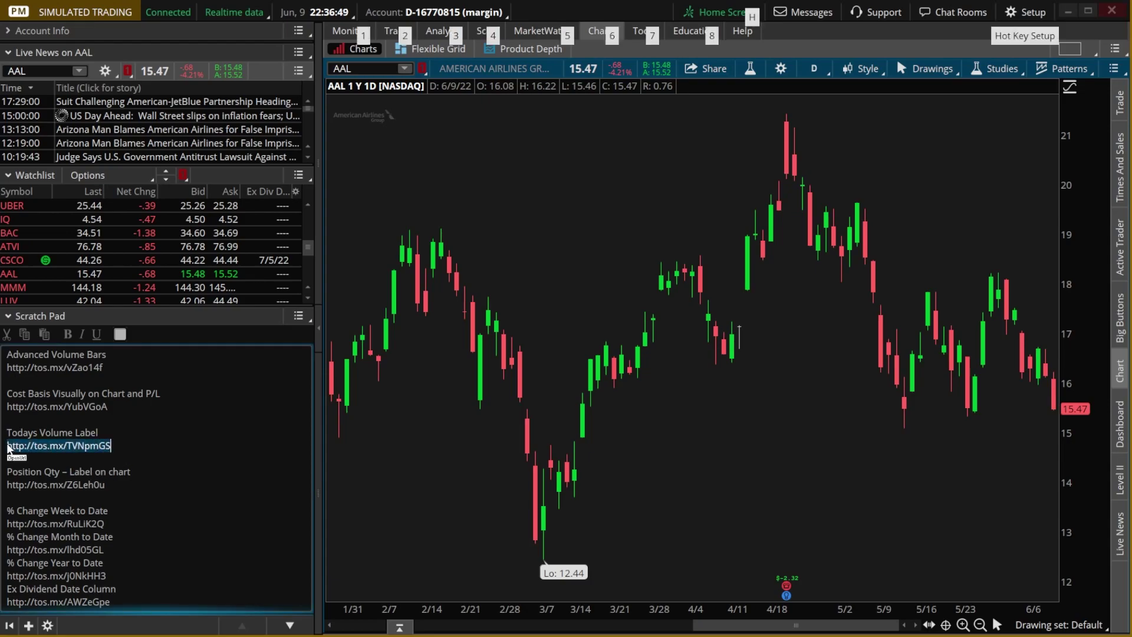
left_click(1026, 12)
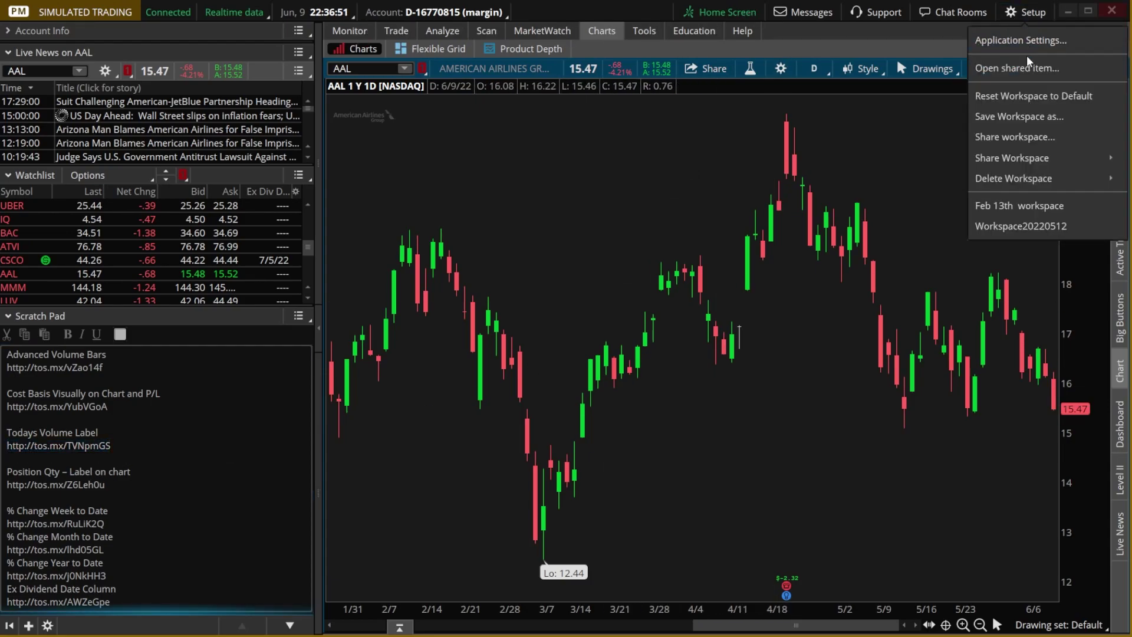
left_click(1025, 67)
type("http://tos.mx/YubVGoA")
key("ctrl+v")
left_click(668, 194)
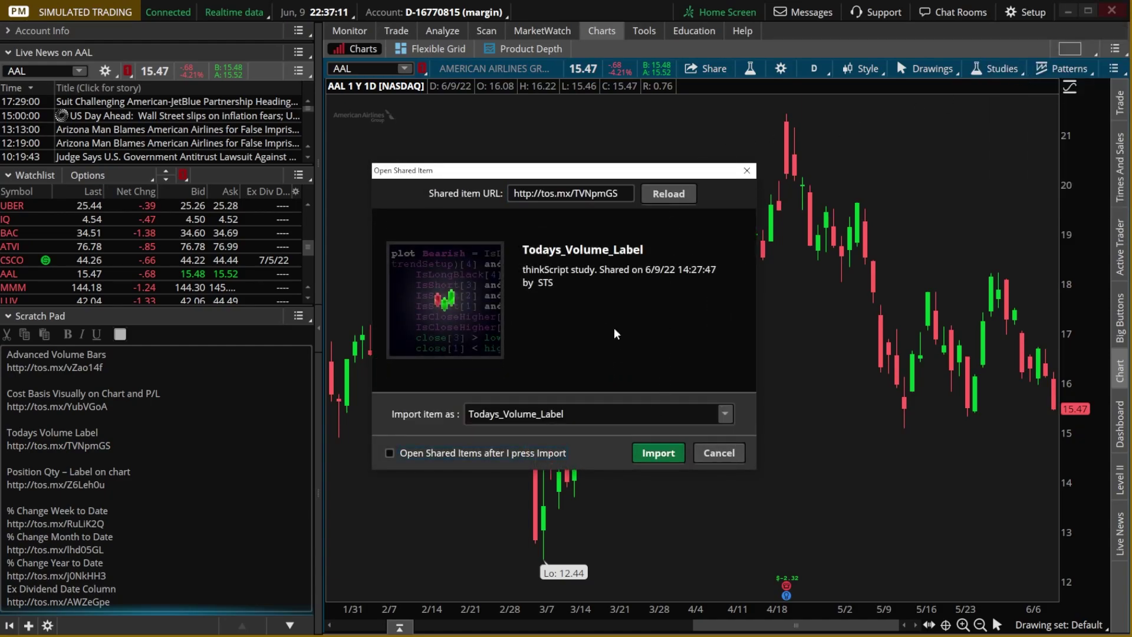
left_click(659, 454)
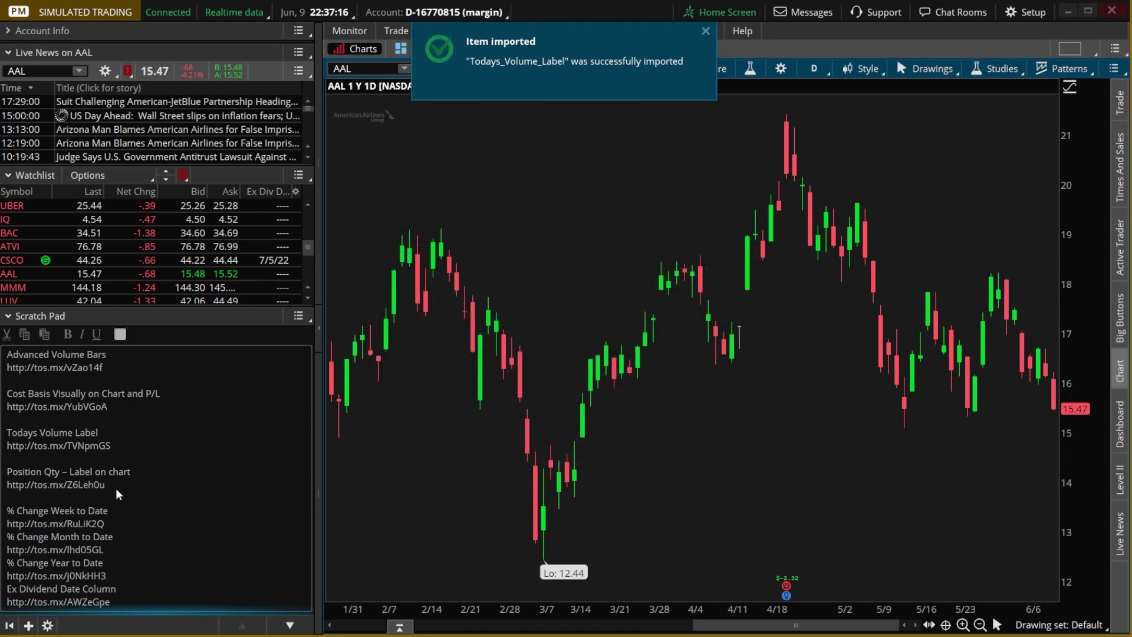
left_click_drag(108, 487, 4, 487)
right_click(34, 490)
left_click(65, 505)
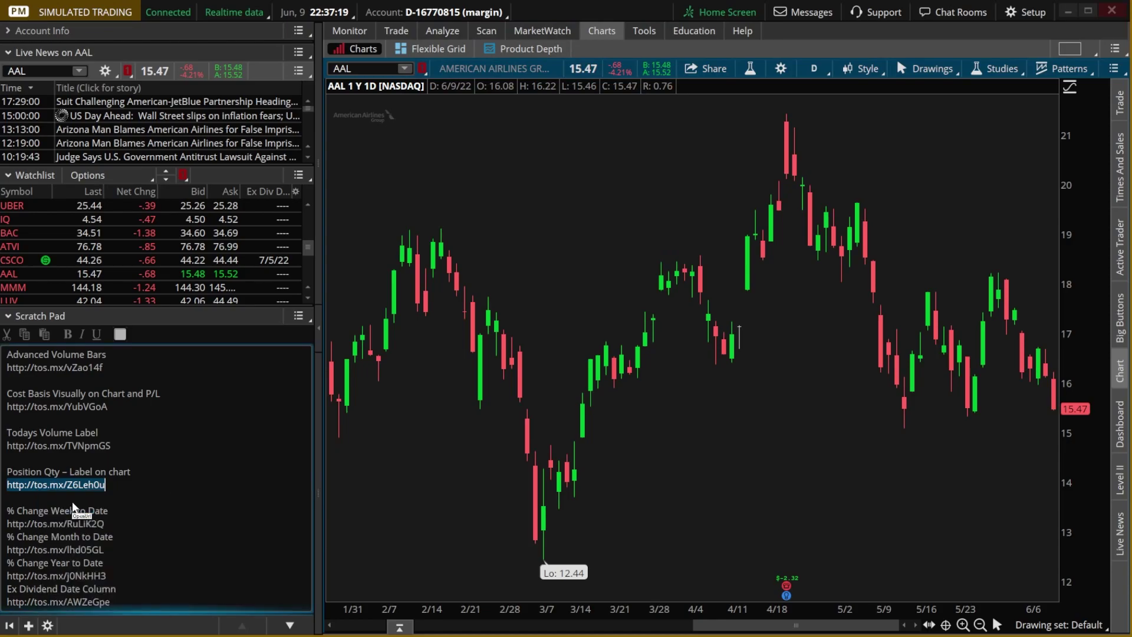
left_click(1023, 18)
left_click(1011, 69)
key("ctrl+v")
left_click(669, 194)
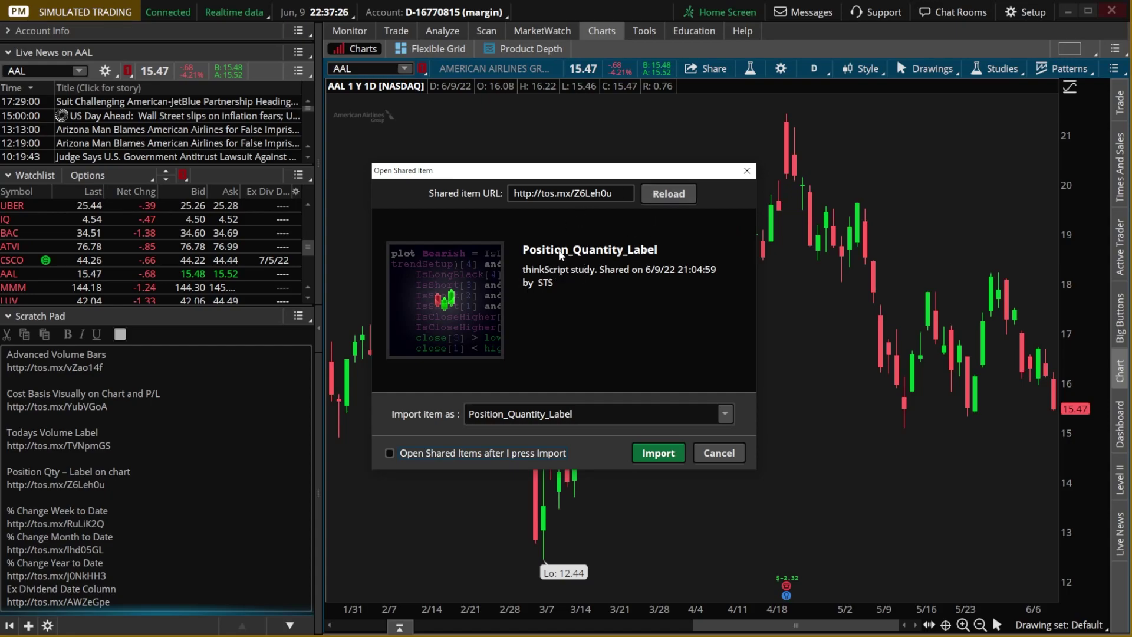
left_click(664, 455)
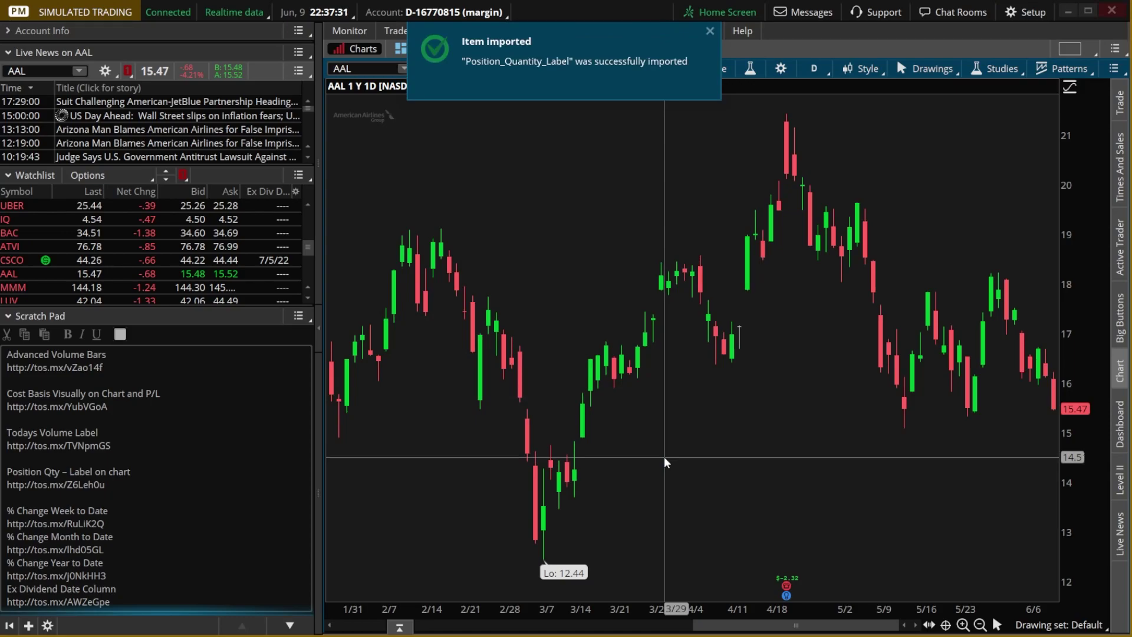
- Search for "todays" and "posit" to add Todays_Volume_Label to the AAL chart's volume pane and Position_Quantity_Label to its price pane
left_click(751, 68)
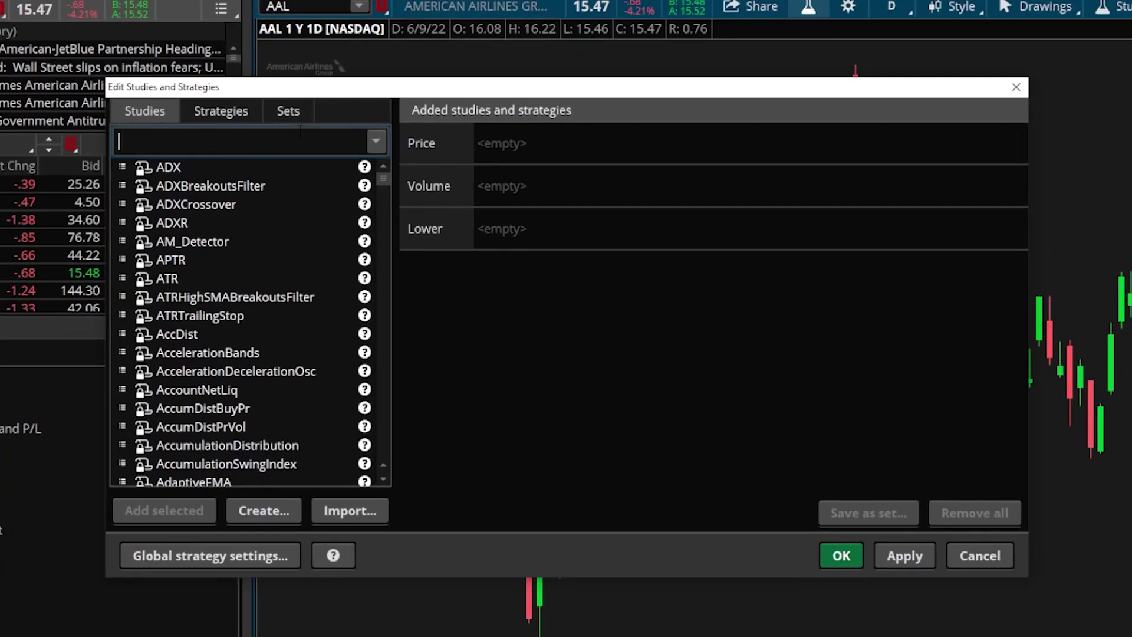
type("todays")
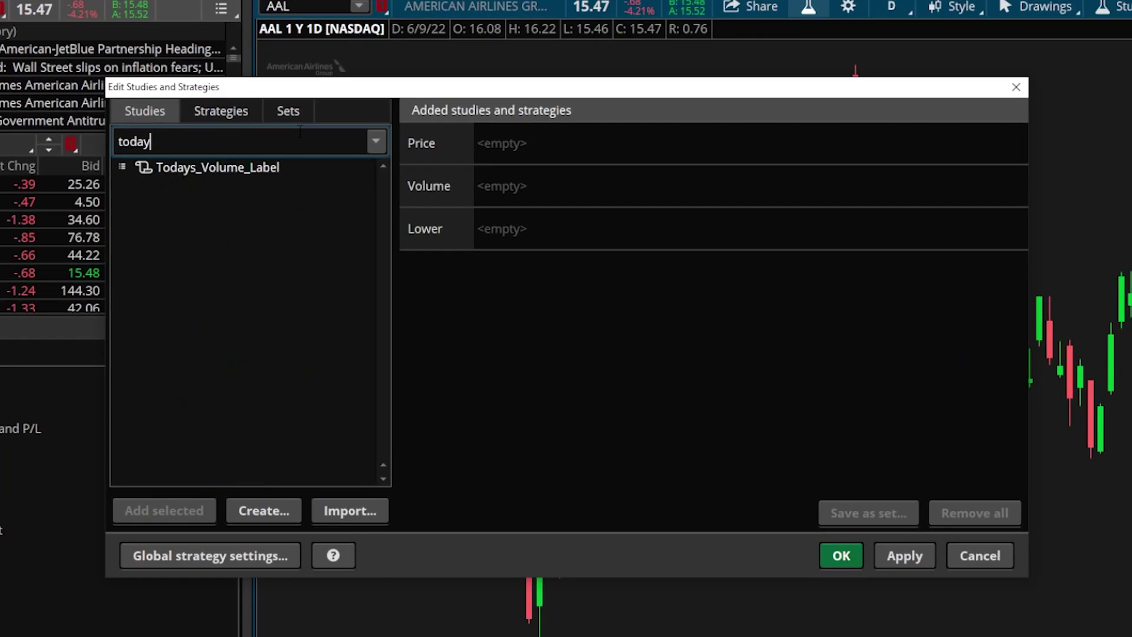
left_click(272, 169)
double_click(272, 170)
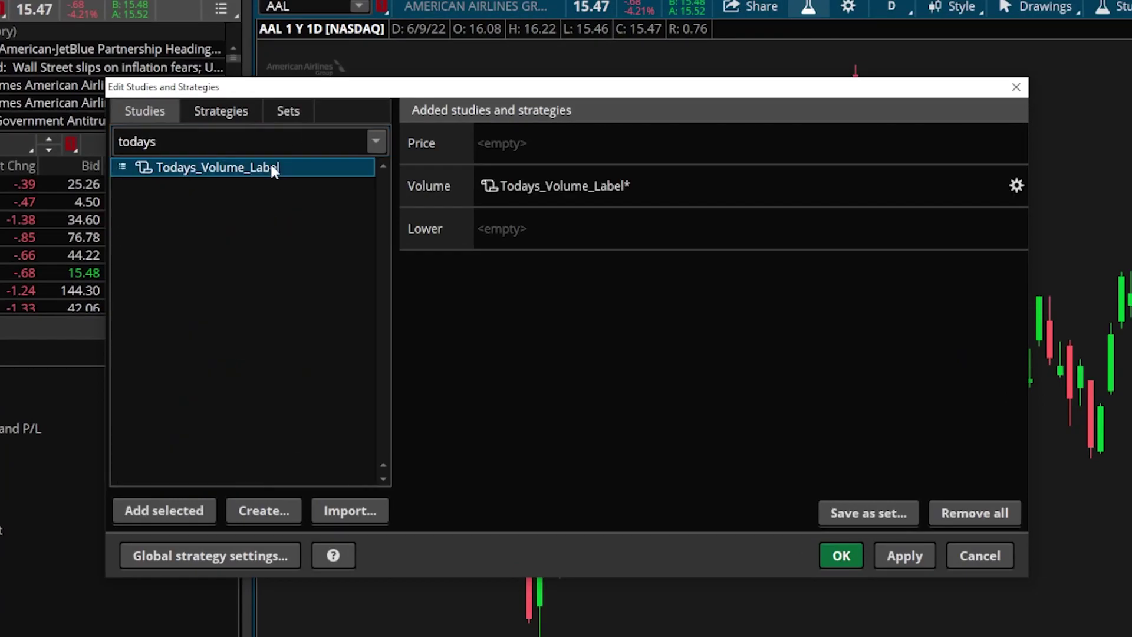
left_click_drag(157, 142, 88, 132)
type("posit")
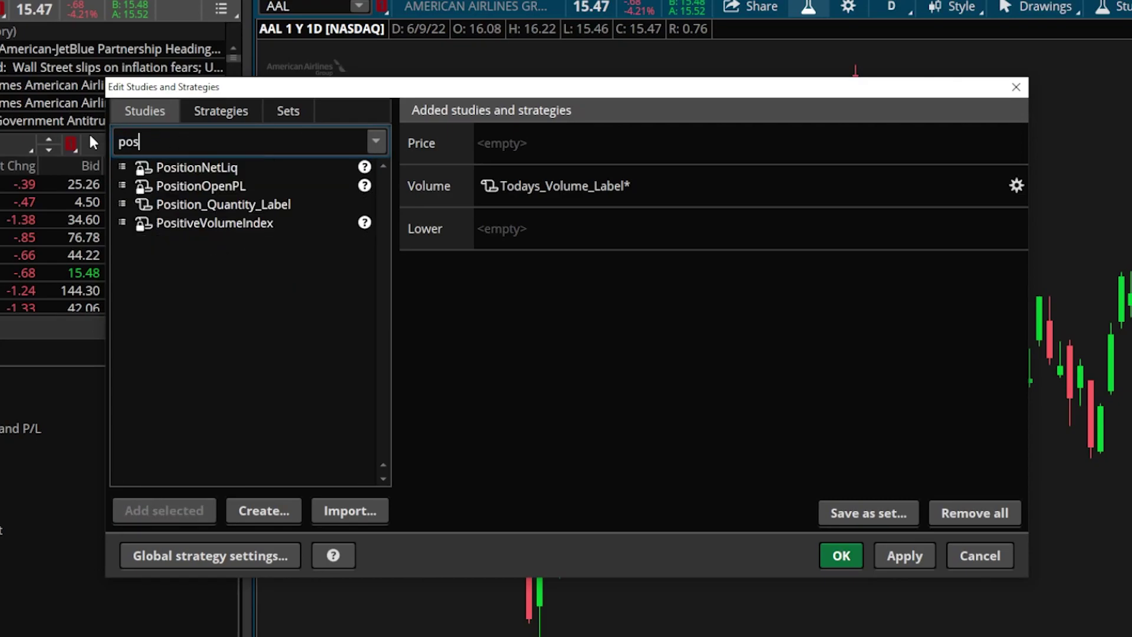
double_click(224, 204)
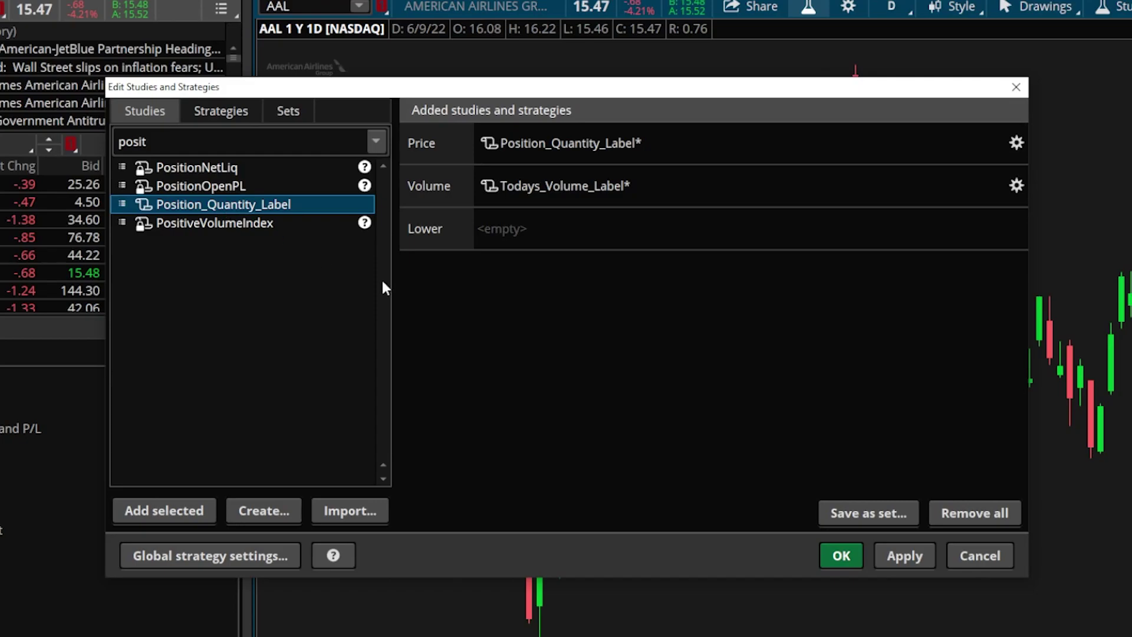
left_click(841, 555)
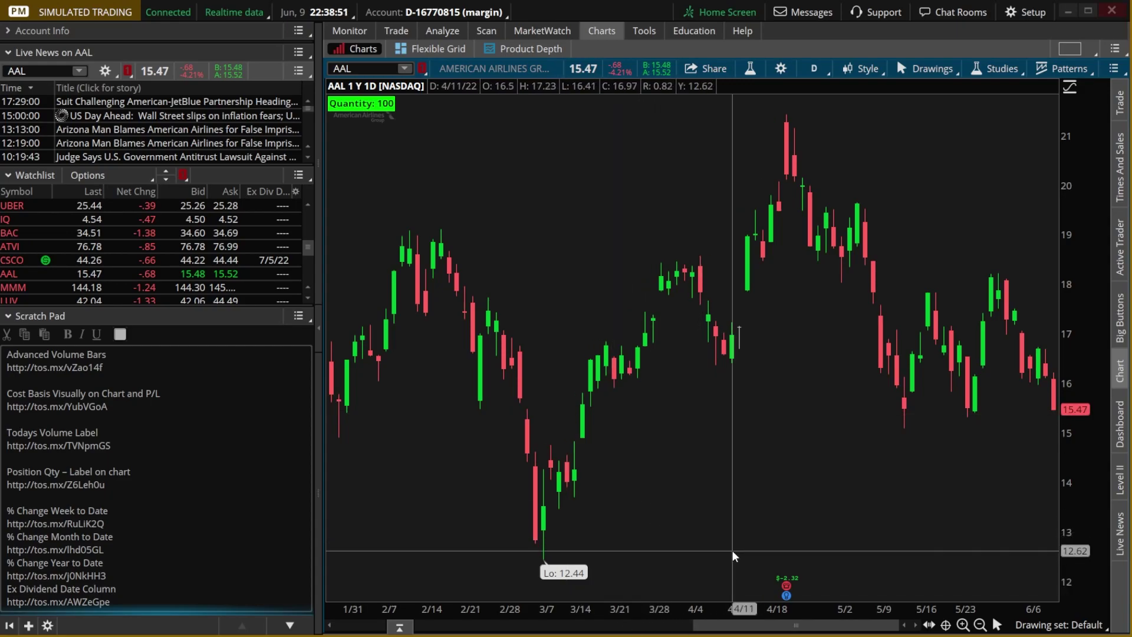
- Turn on the volume subgraph in the chart's Equities settings and apply the change
left_click(782, 69)
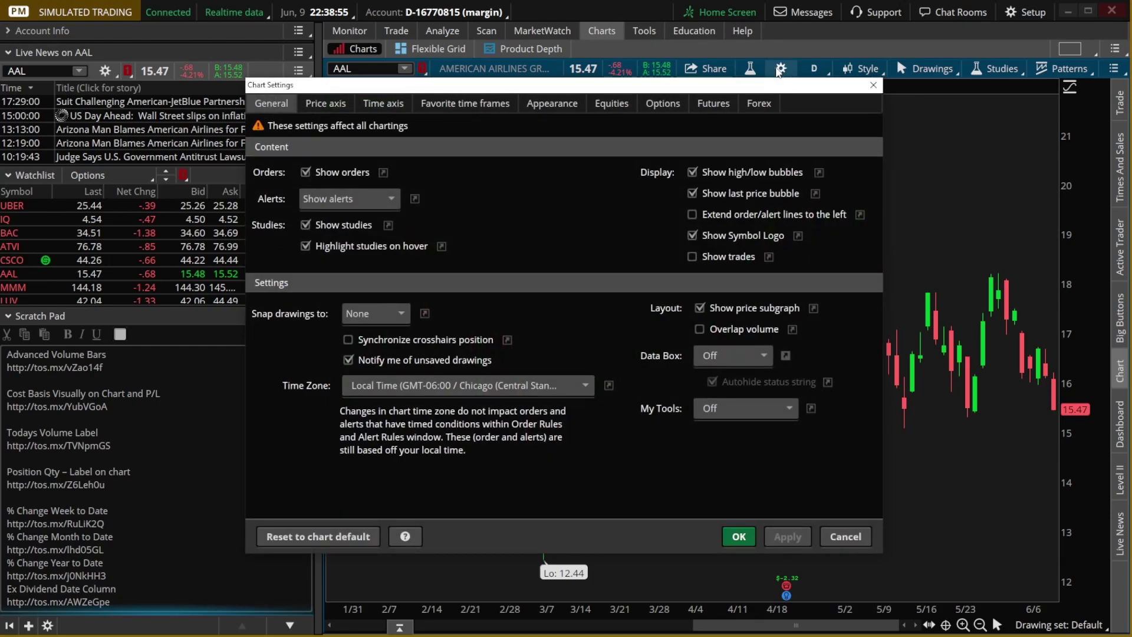
left_click(625, 104)
left_click(624, 170)
left_click(739, 537)
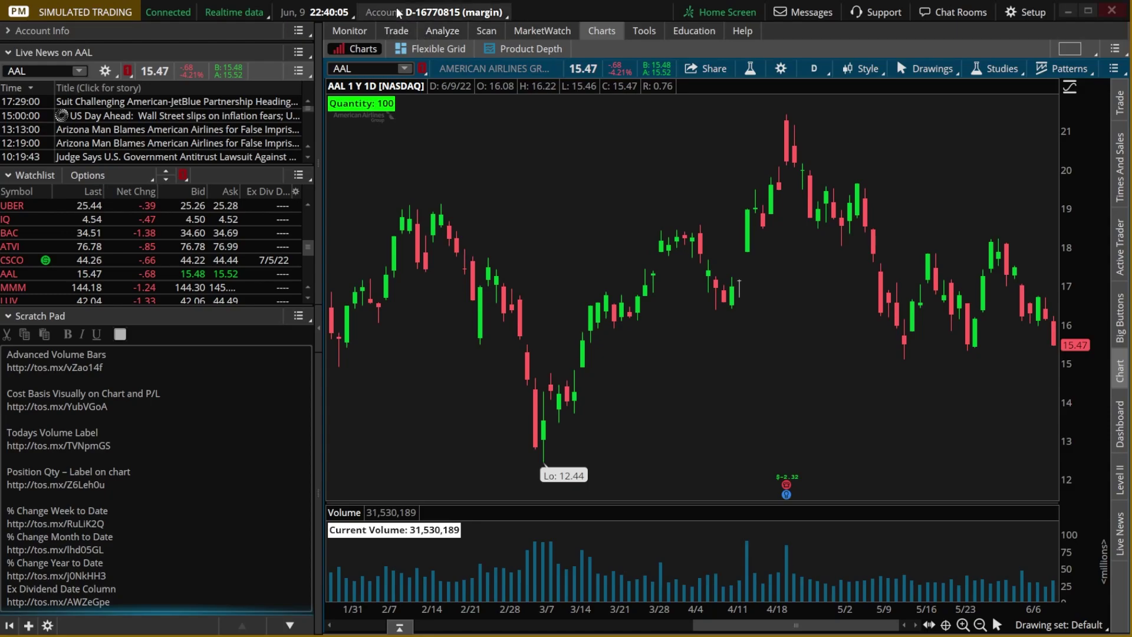
- Add the % Change Week to Date, Month to Date and Year to Date columns to the Position Statement's None group
left_click(361, 33)
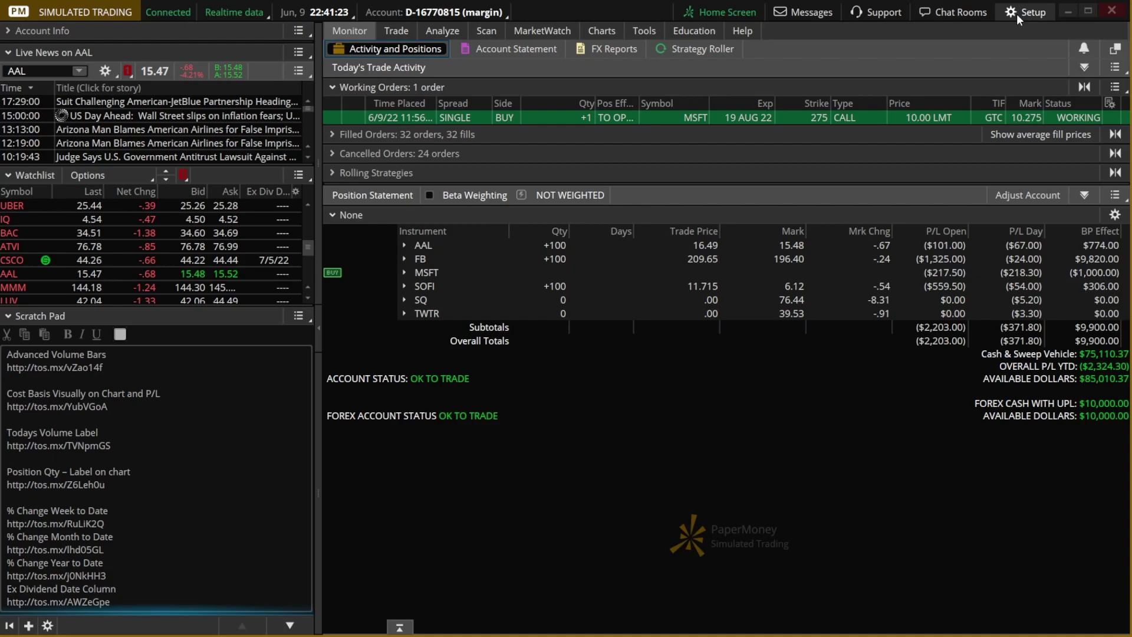
left_click(1115, 215)
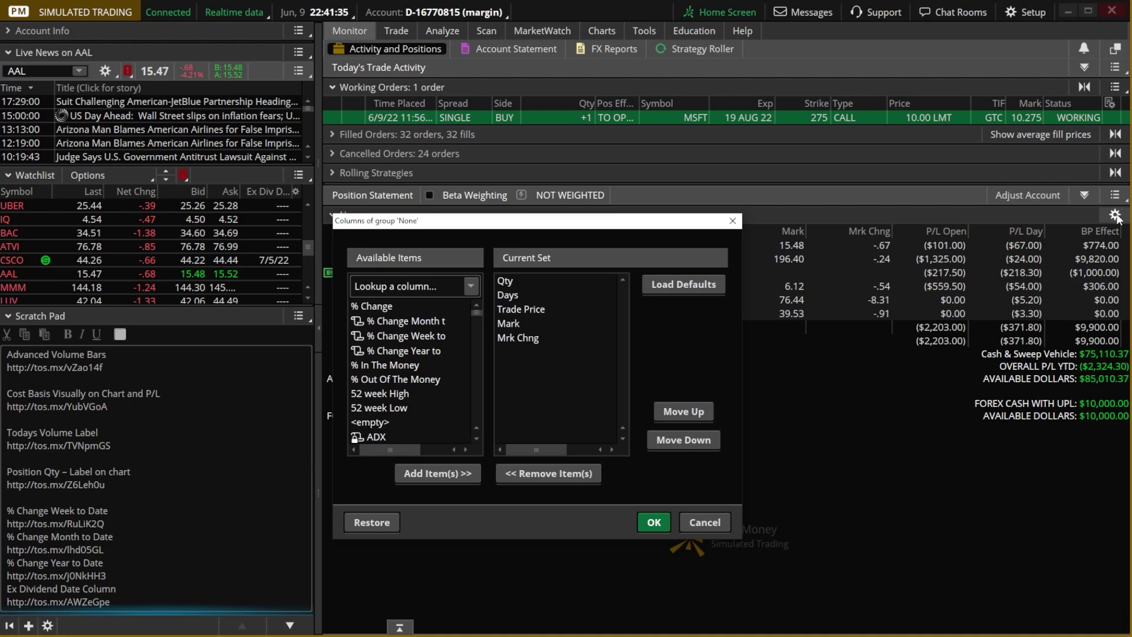
double_click(427, 336)
left_click(433, 320)
double_click(433, 320)
double_click(433, 349)
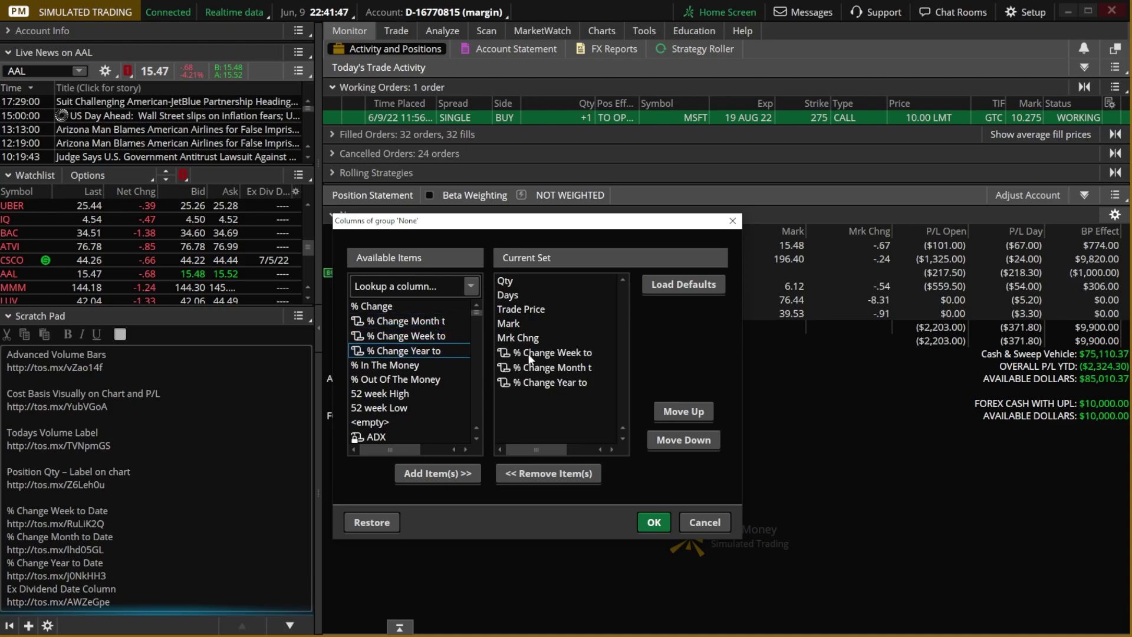
left_click(656, 523)
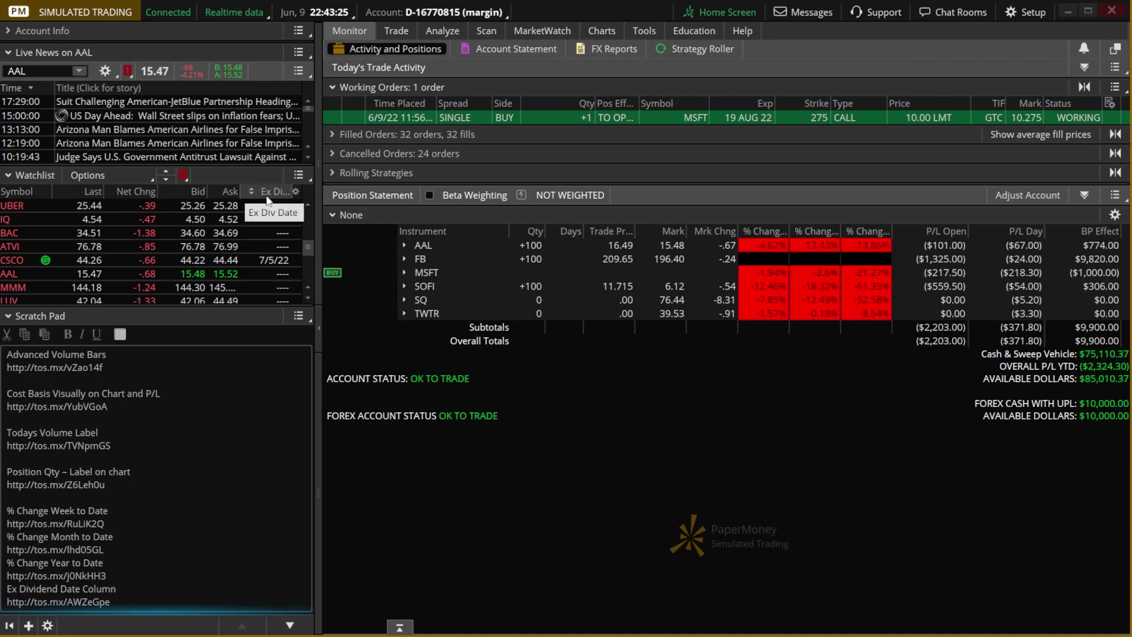
- Look up the Ex Div Date column in the watchlist's column customization by searching for "ex div", and accept the current column set
left_click(295, 192)
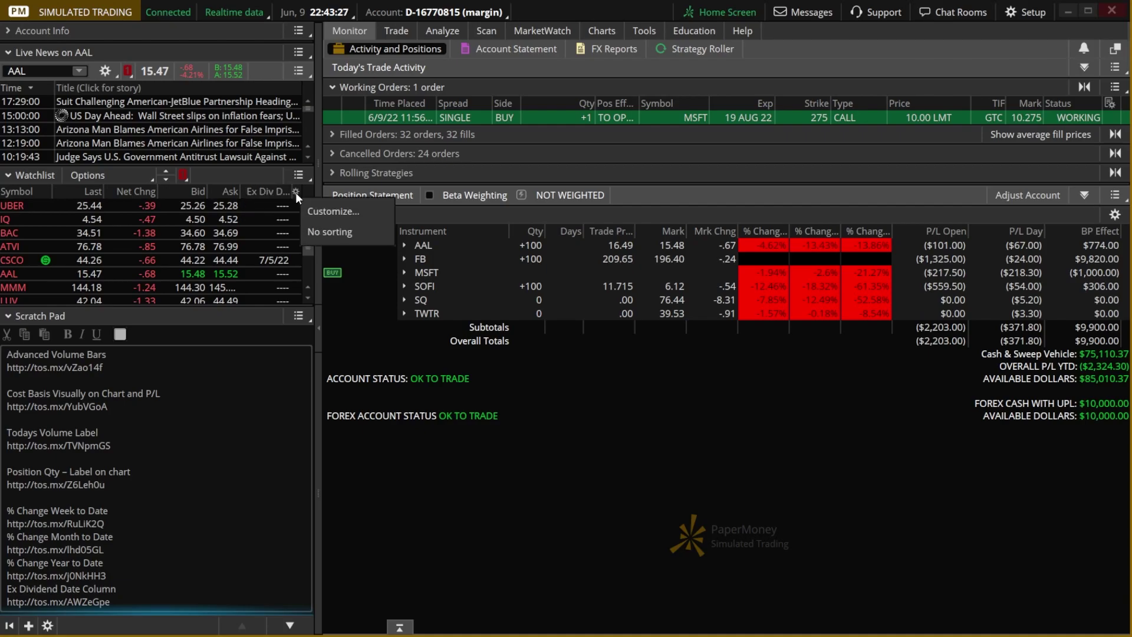
left_click(320, 210)
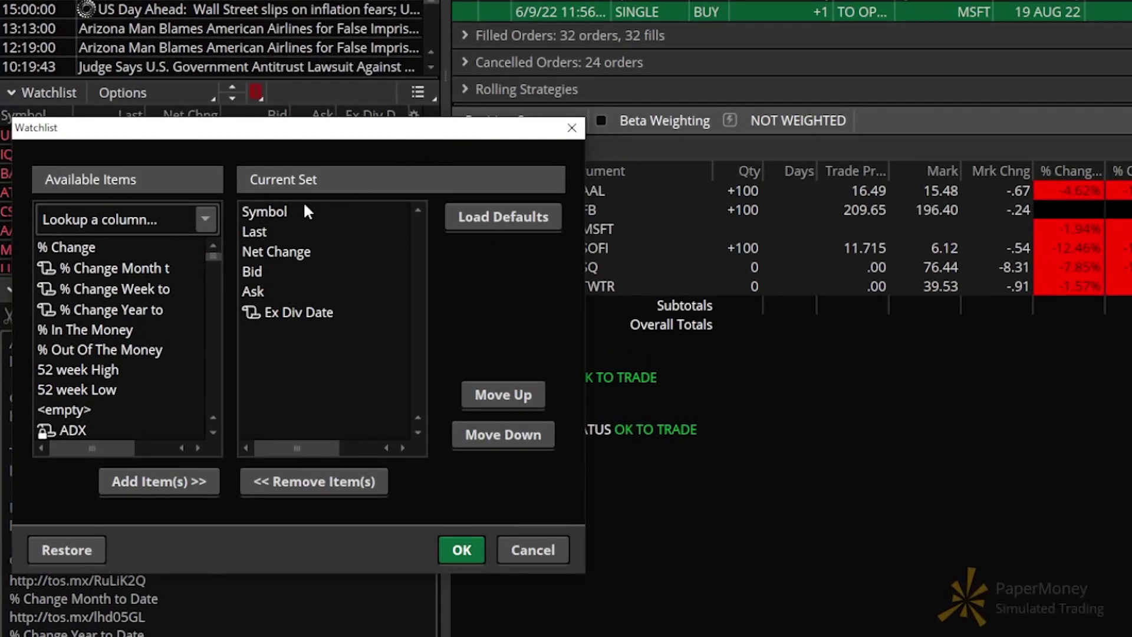
left_click(134, 218)
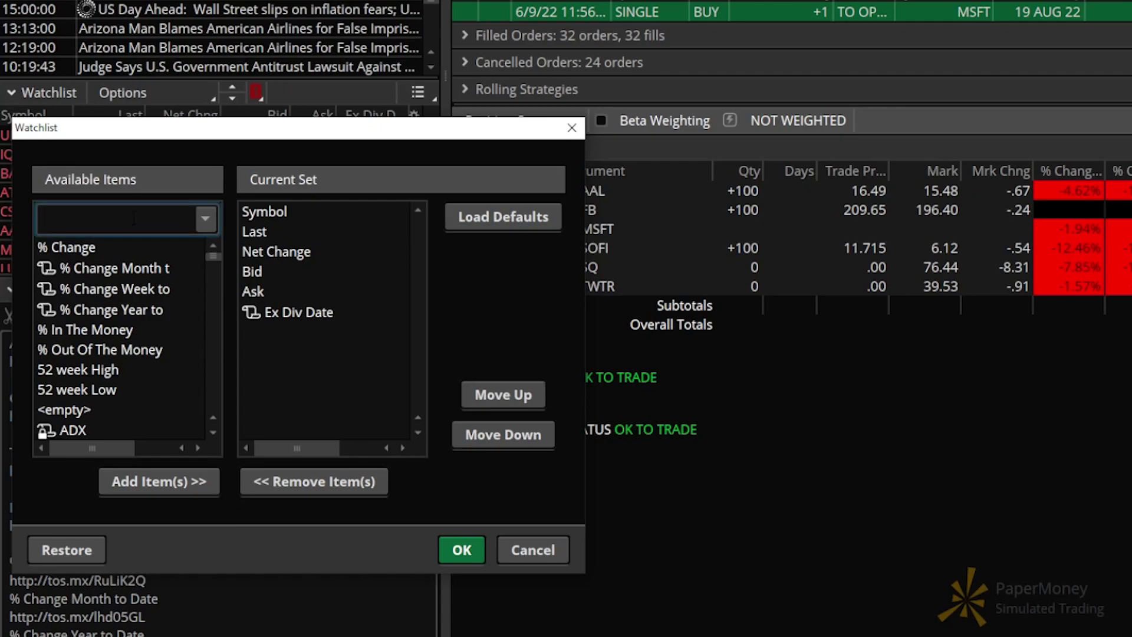
type("ex div")
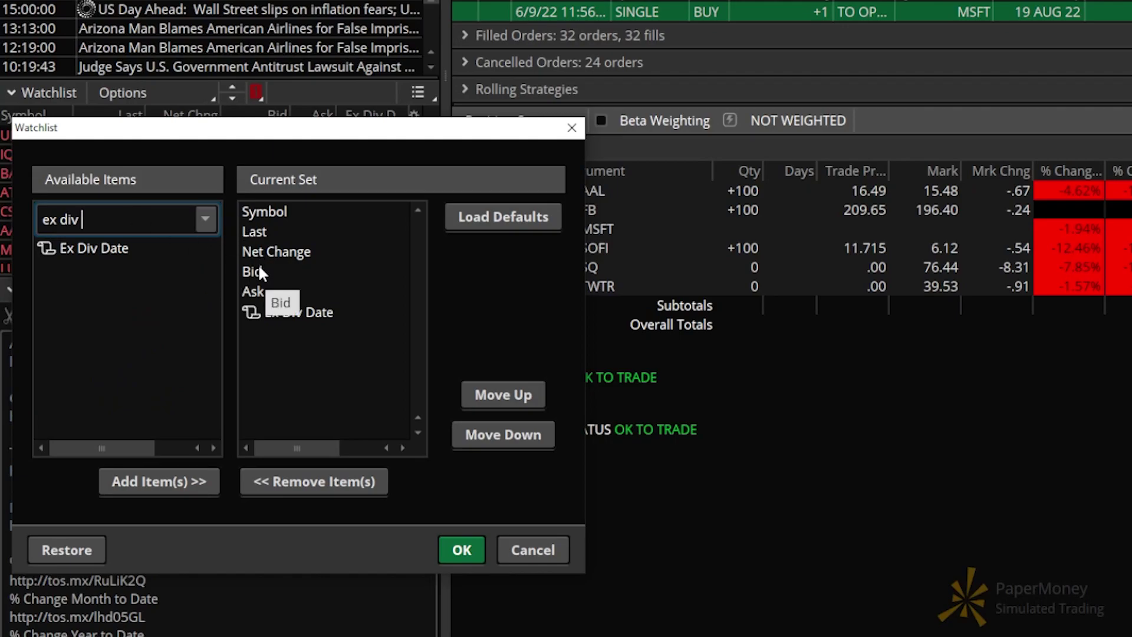
left_click(463, 551)
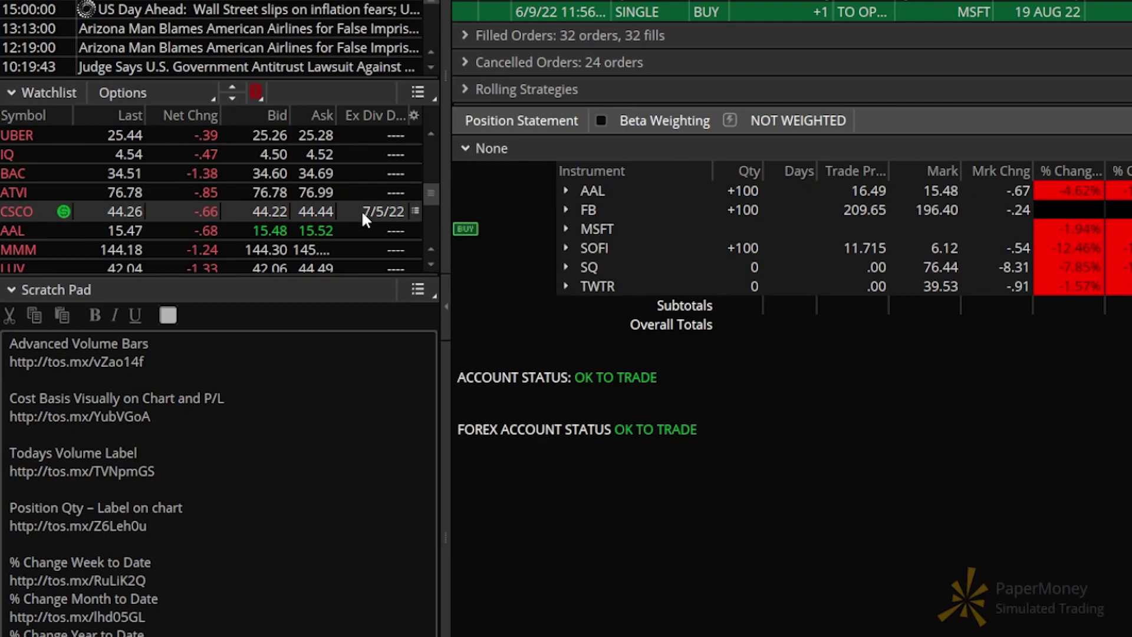
- Examine the Ex Div Date column across the watchlist symbols for upcoming ex-dividend dates
scroll(383, 210, "up", 2)
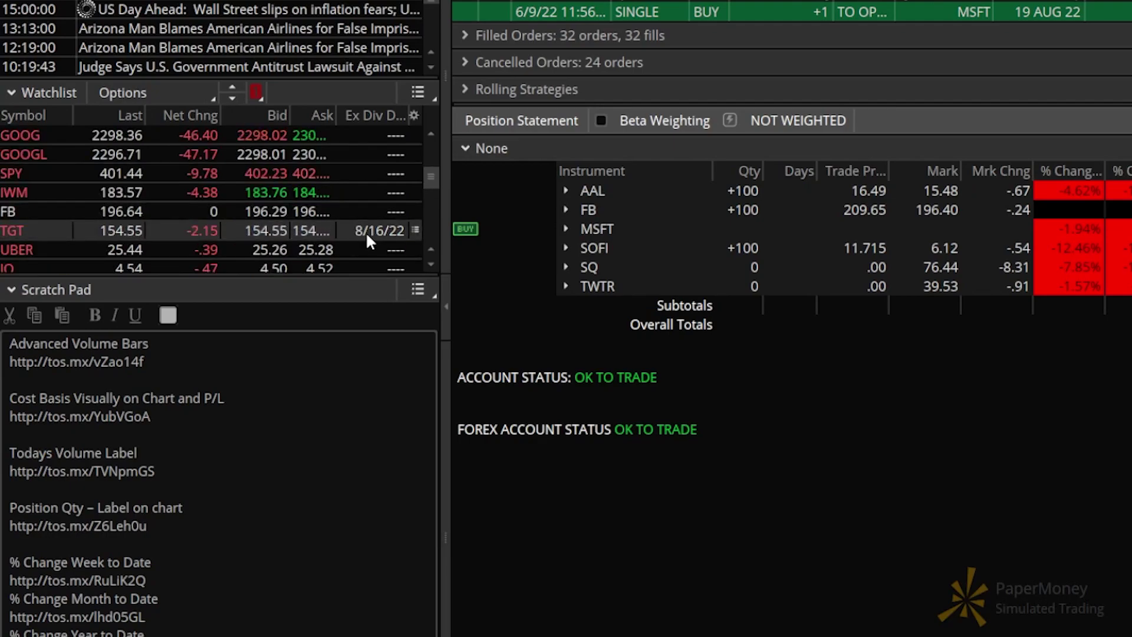
scroll(359, 229, "up", 3)
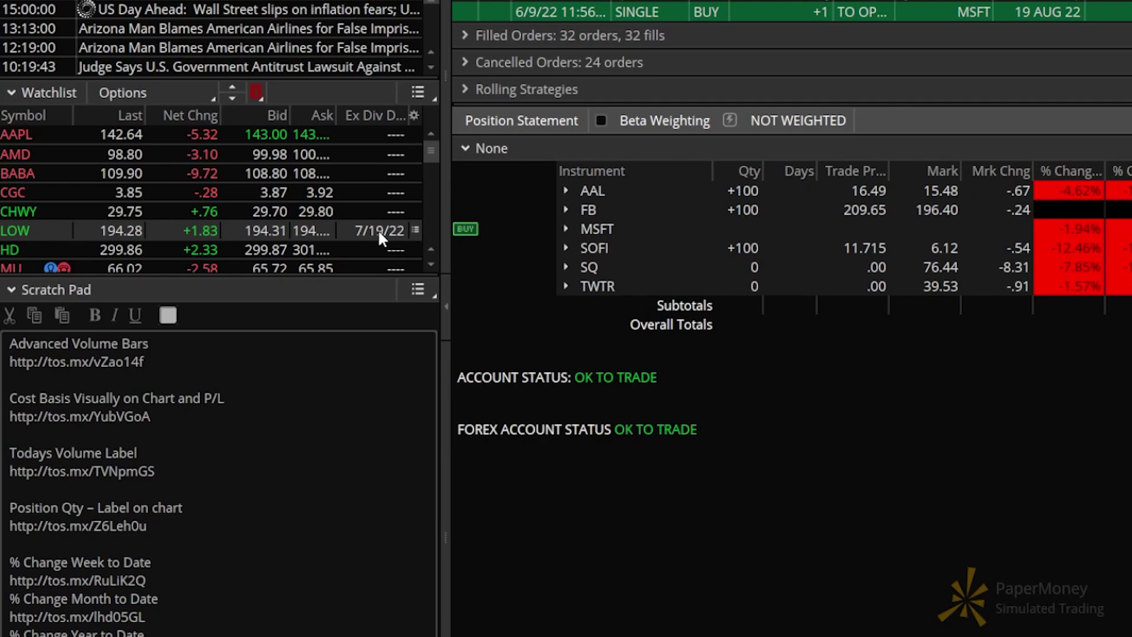
scroll(392, 204, "down", 1)
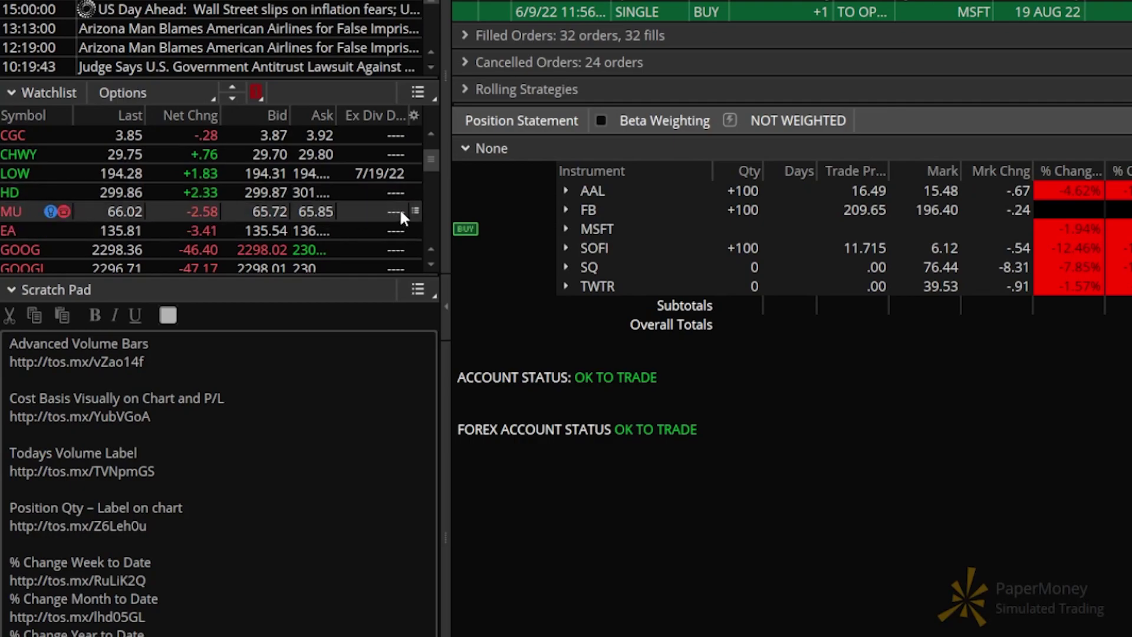
scroll(395, 218, "down", 10)
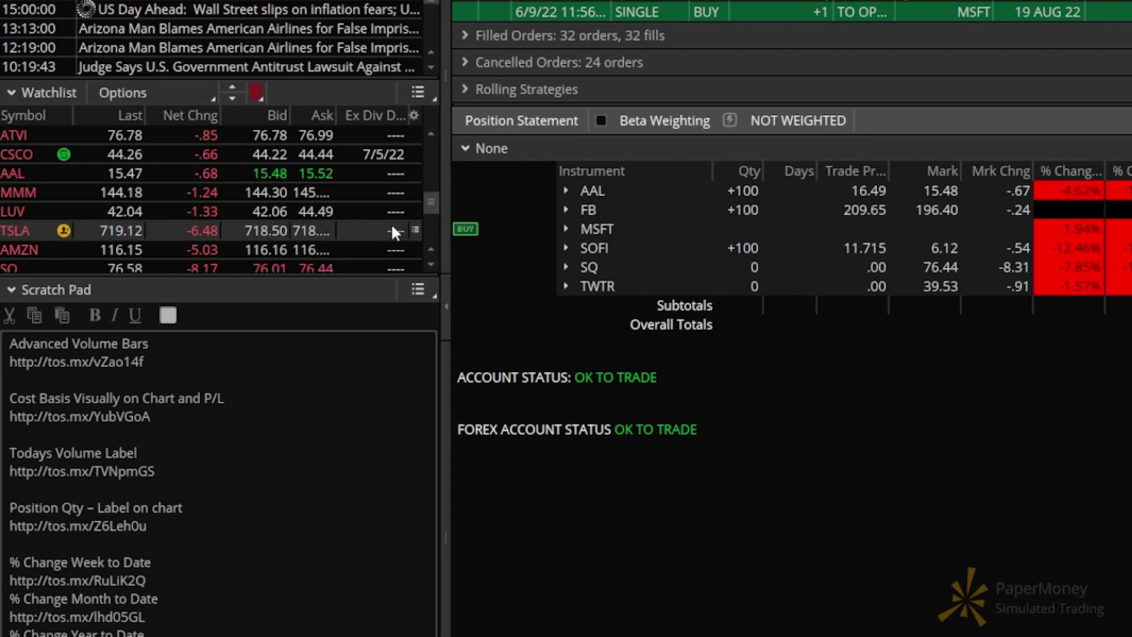
scroll(383, 242, "up", 12)
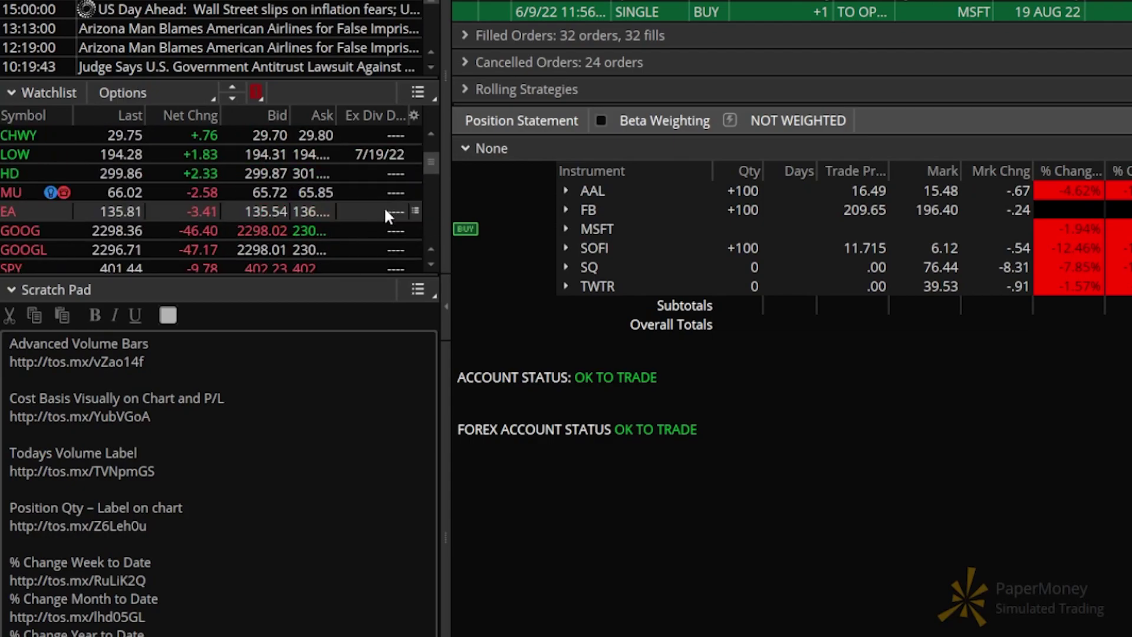